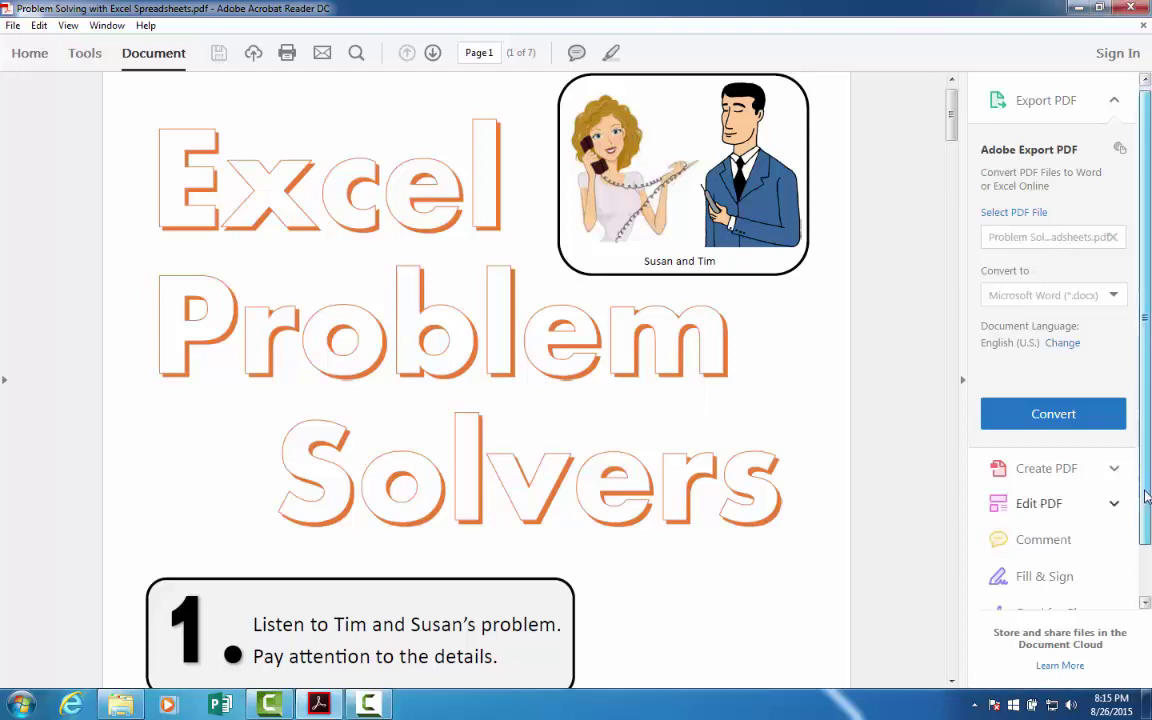
Scroll past the PDF title page to page 2, School Shopping, with the three stores' price lists.
scroll(1147, 497, down, 1)
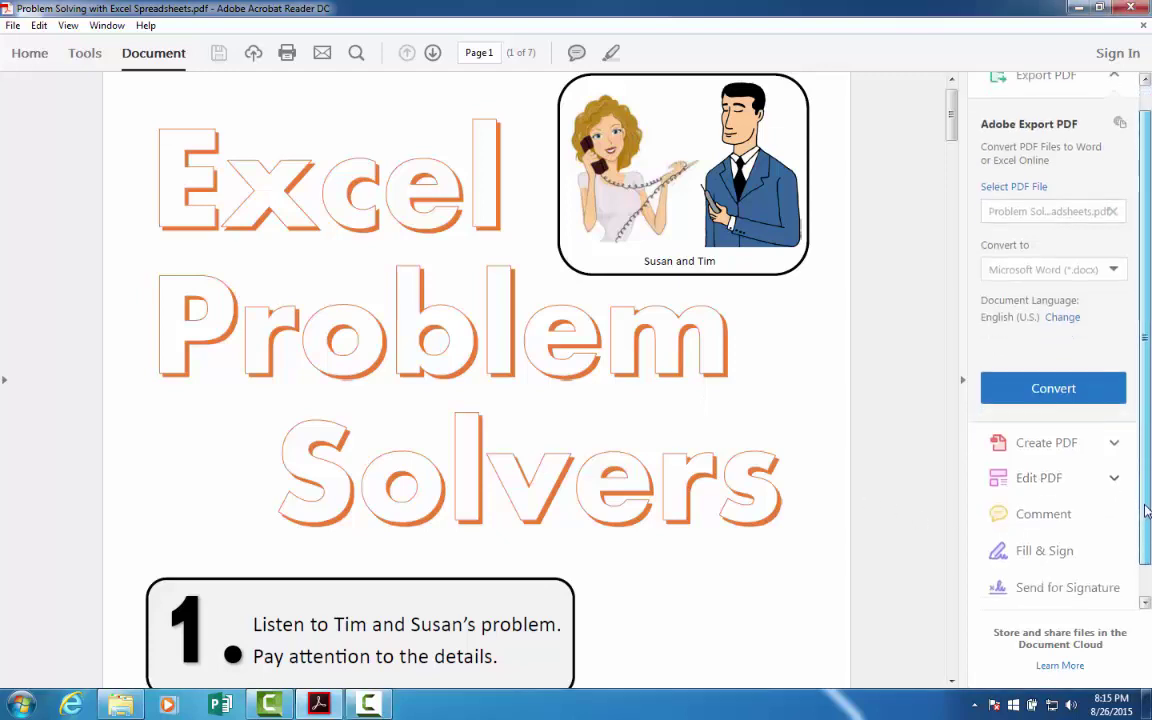
click(952, 681)
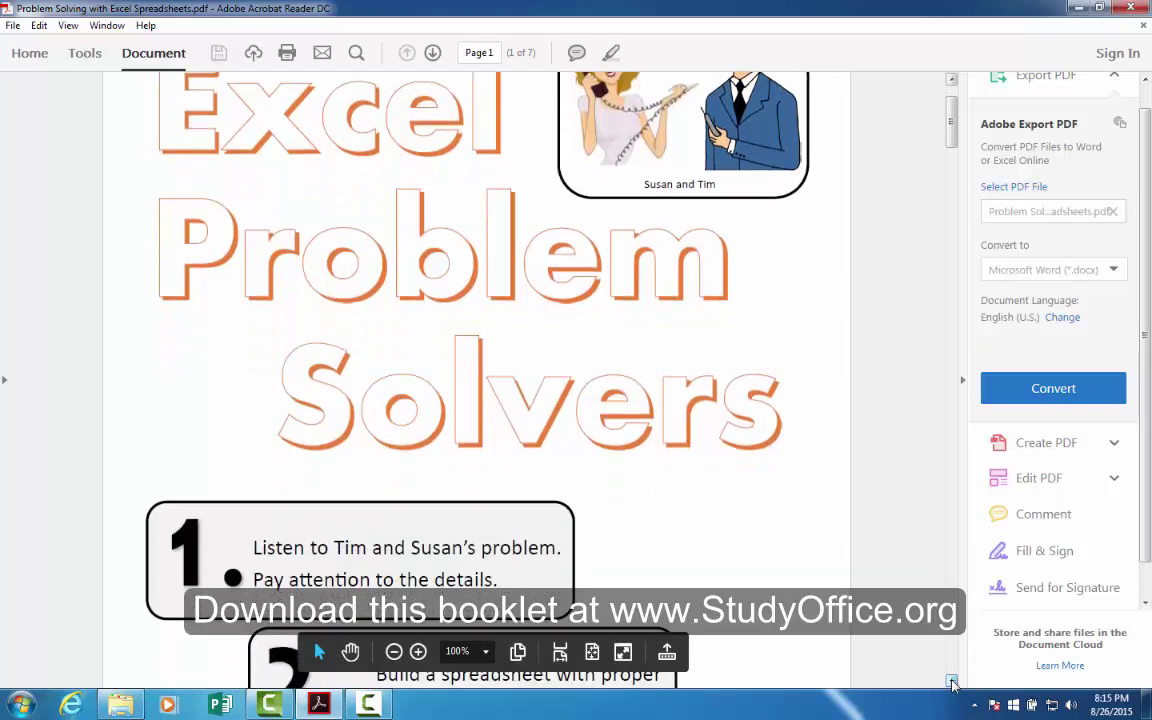
scroll(952, 681, down, 5)
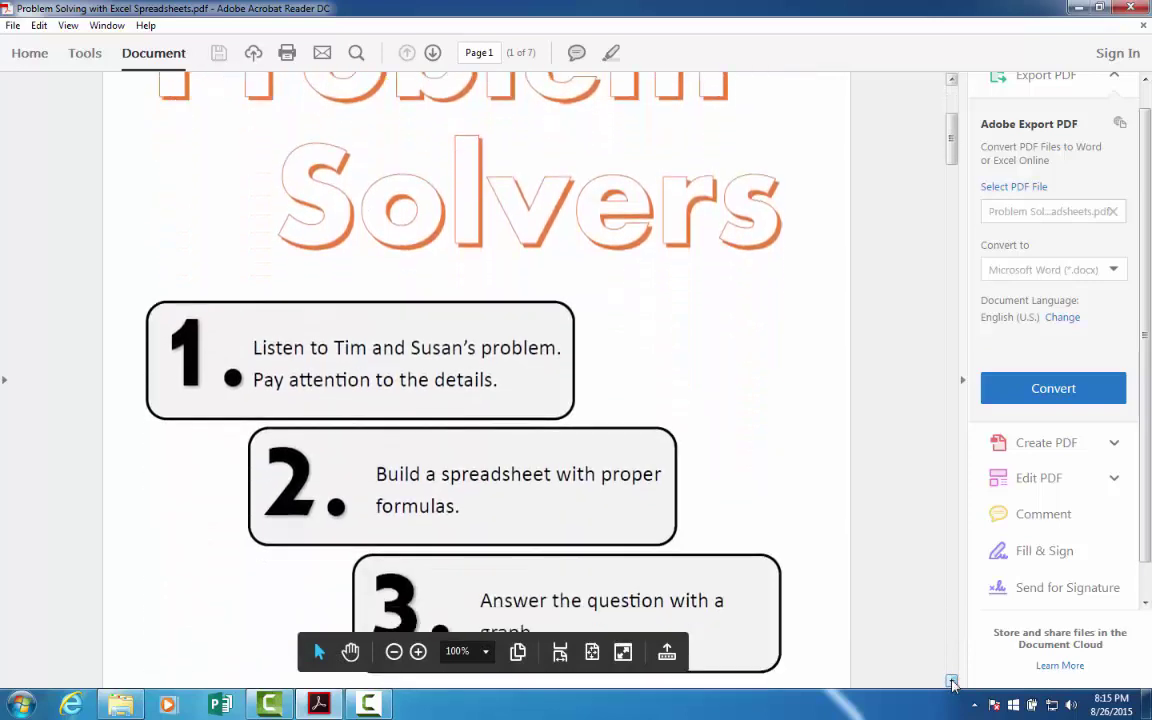
scroll(952, 681, down, 2)
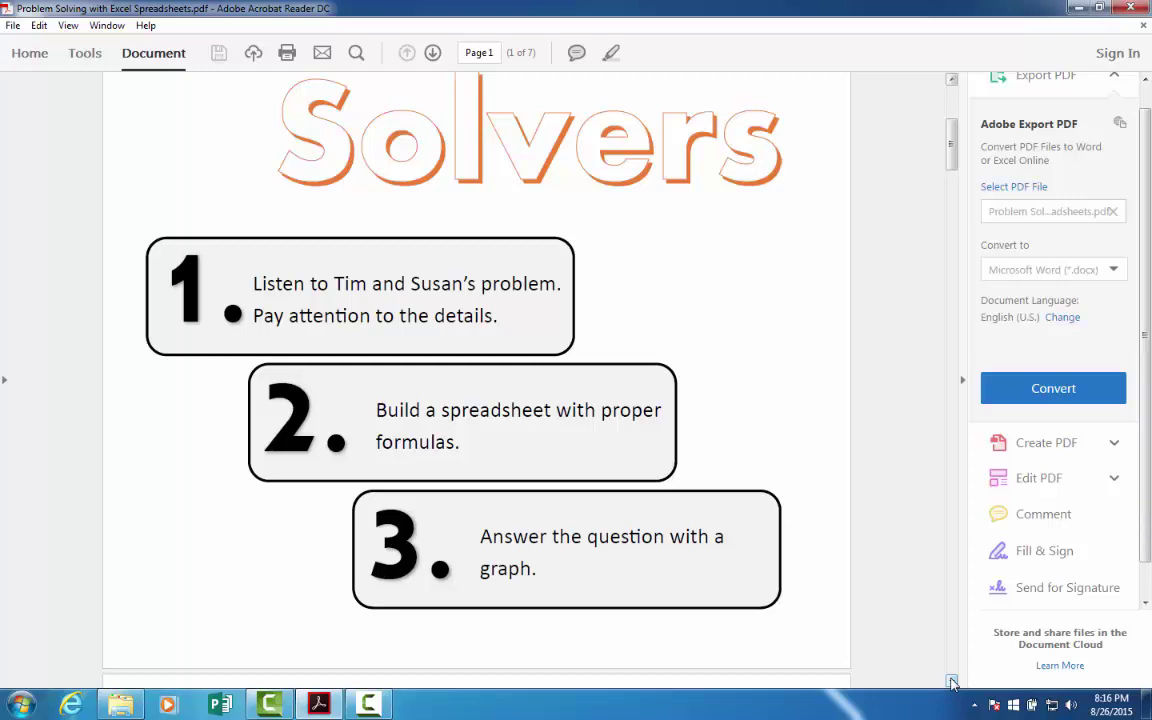
drag(952, 682, 952, 682)
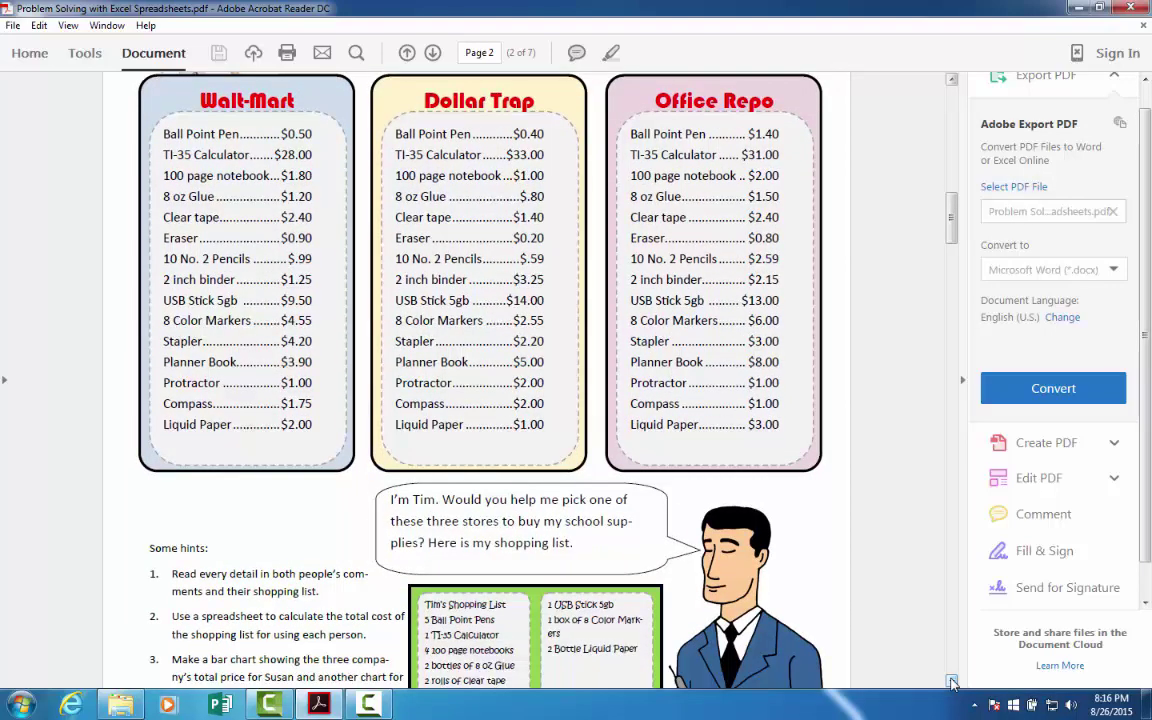
Page through PDF pages 3–5 to page 6, 'Untangle the Cell Phone Bill!'.
drag(952, 682, 952, 682)
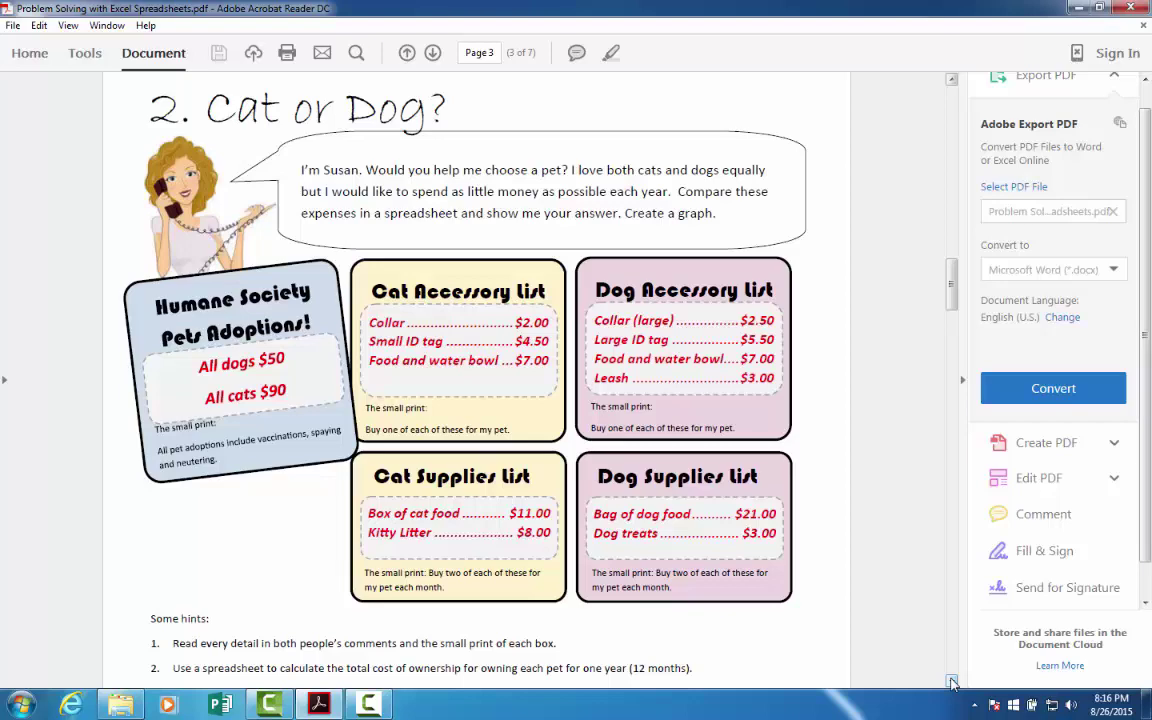
drag(952, 682, 952, 682)
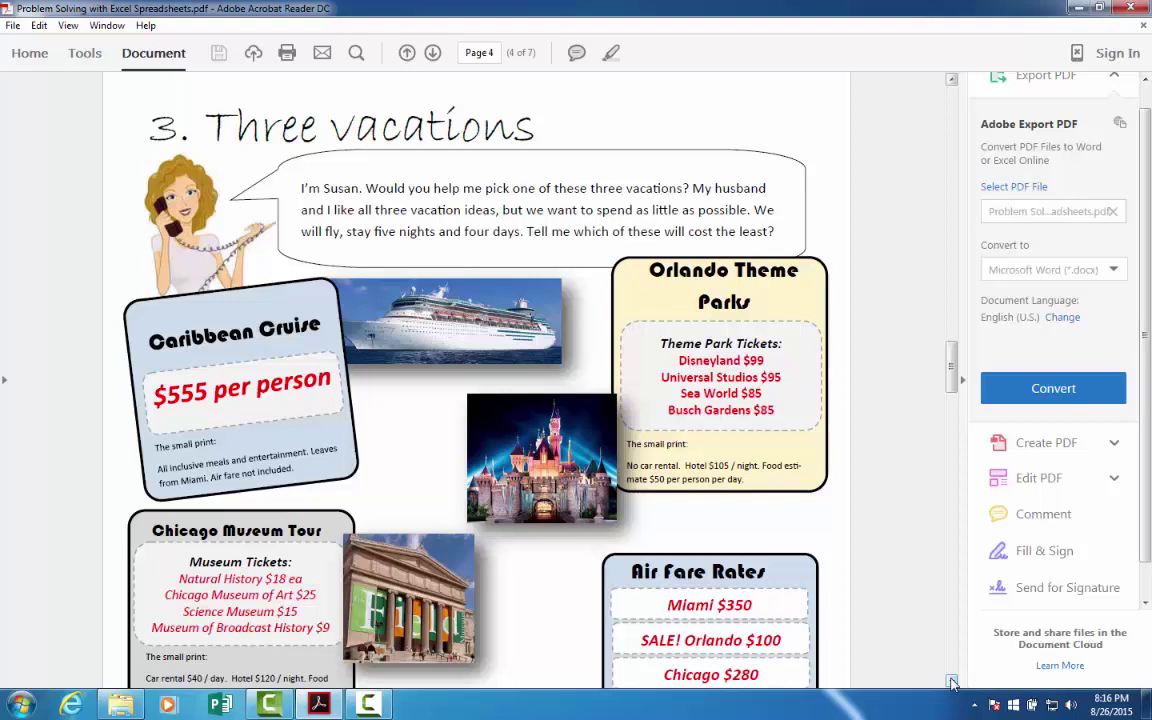
drag(952, 682, 951, 682)
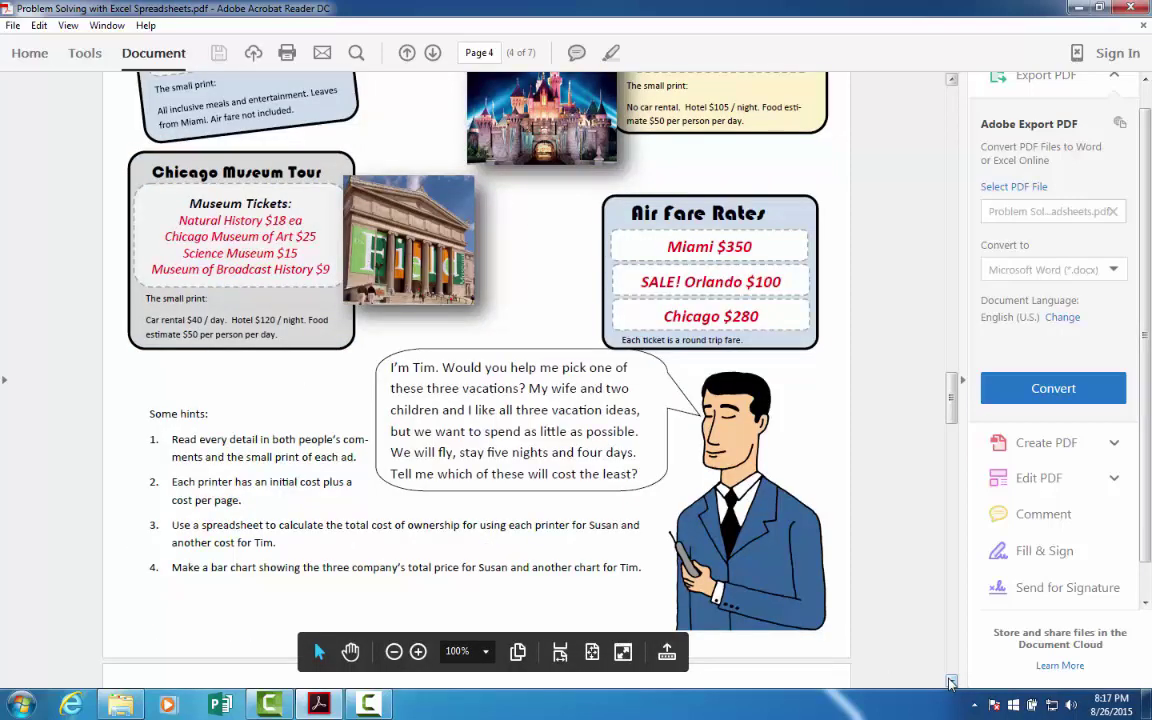
drag(952, 682, 952, 682)
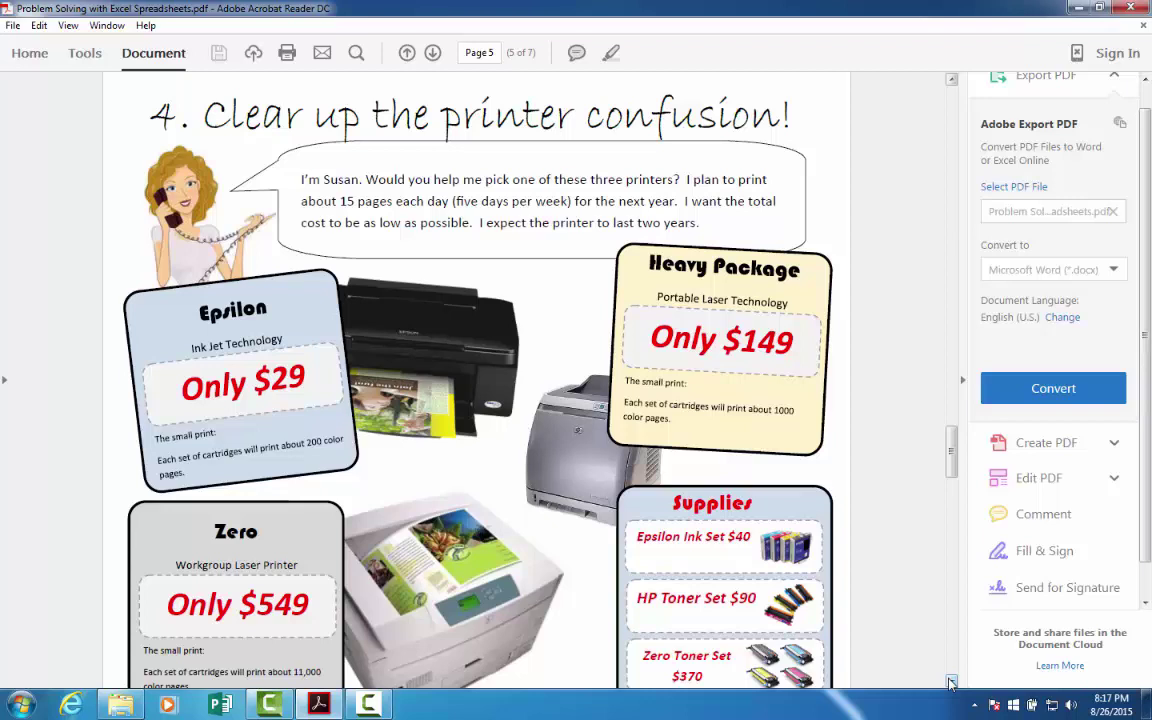
click(952, 682)
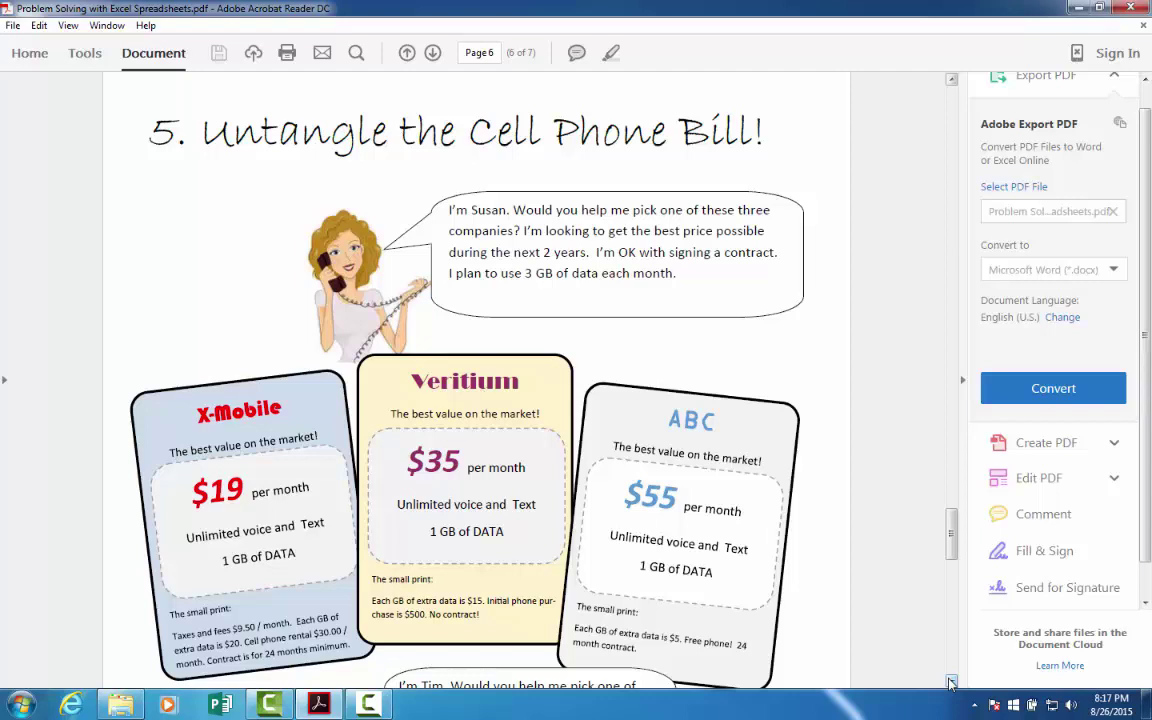
Advance the PDF to page 7, Choose from Three Cars.
click(952, 682)
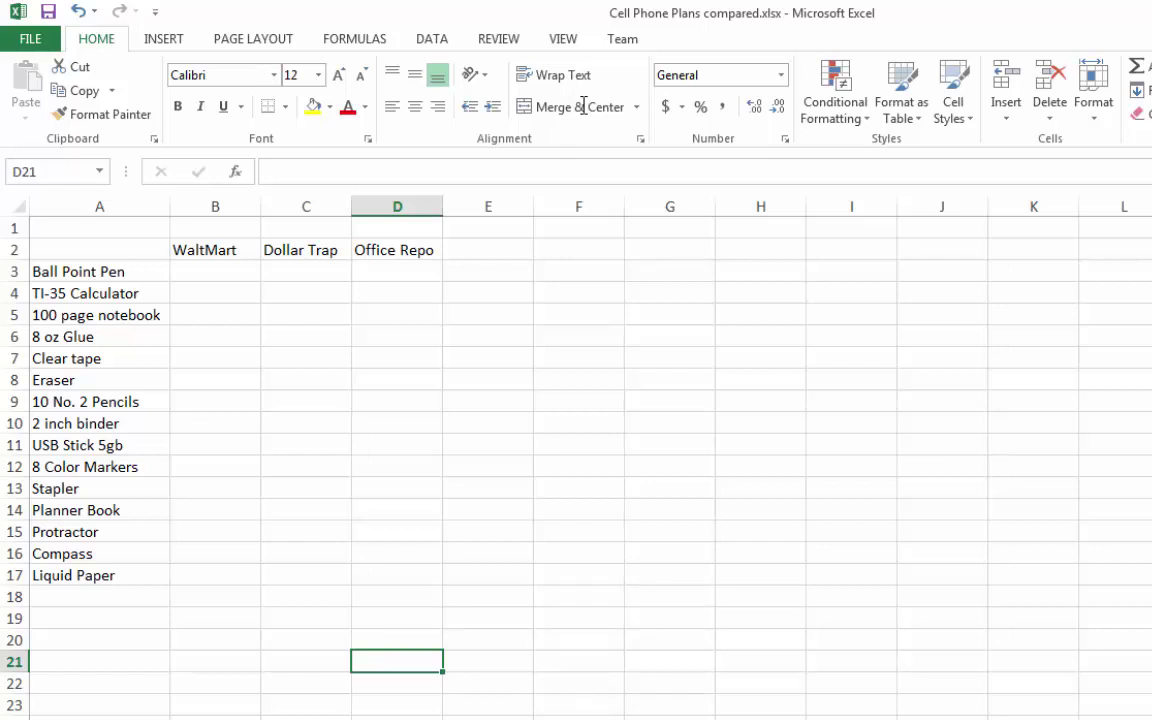
Read the Walt-Mart prices in the booklet and return to the sheet for B3:B17.
key(alt+Tab)
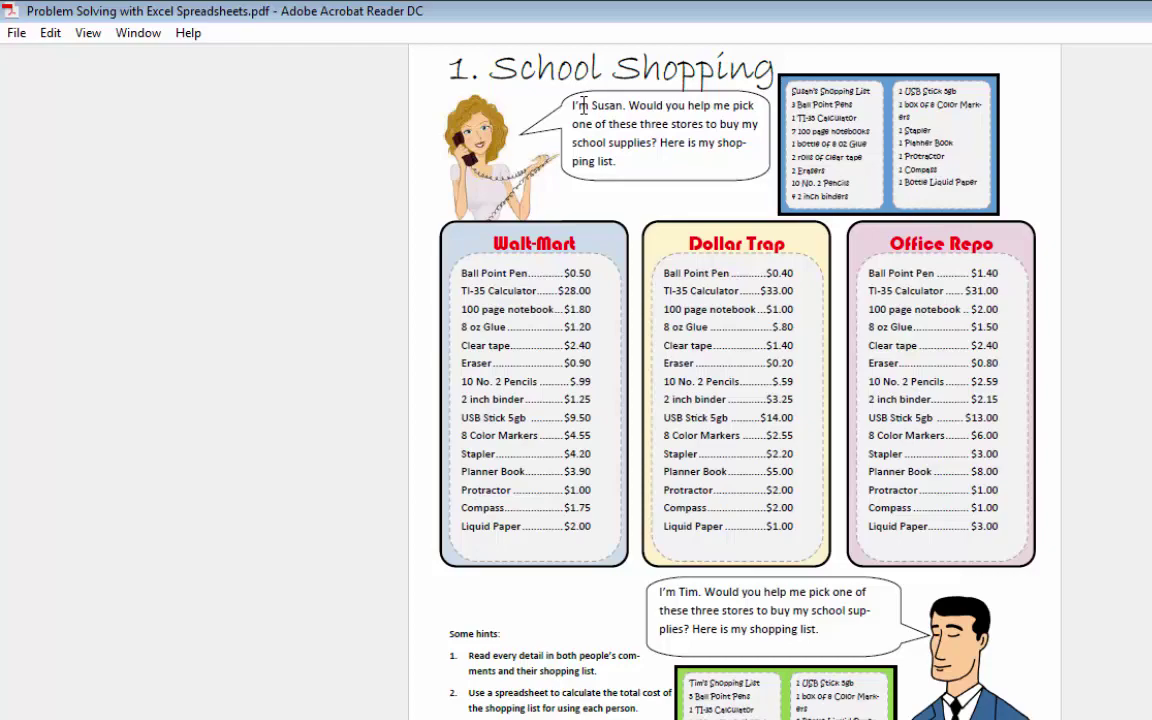
key(alt+Tab)
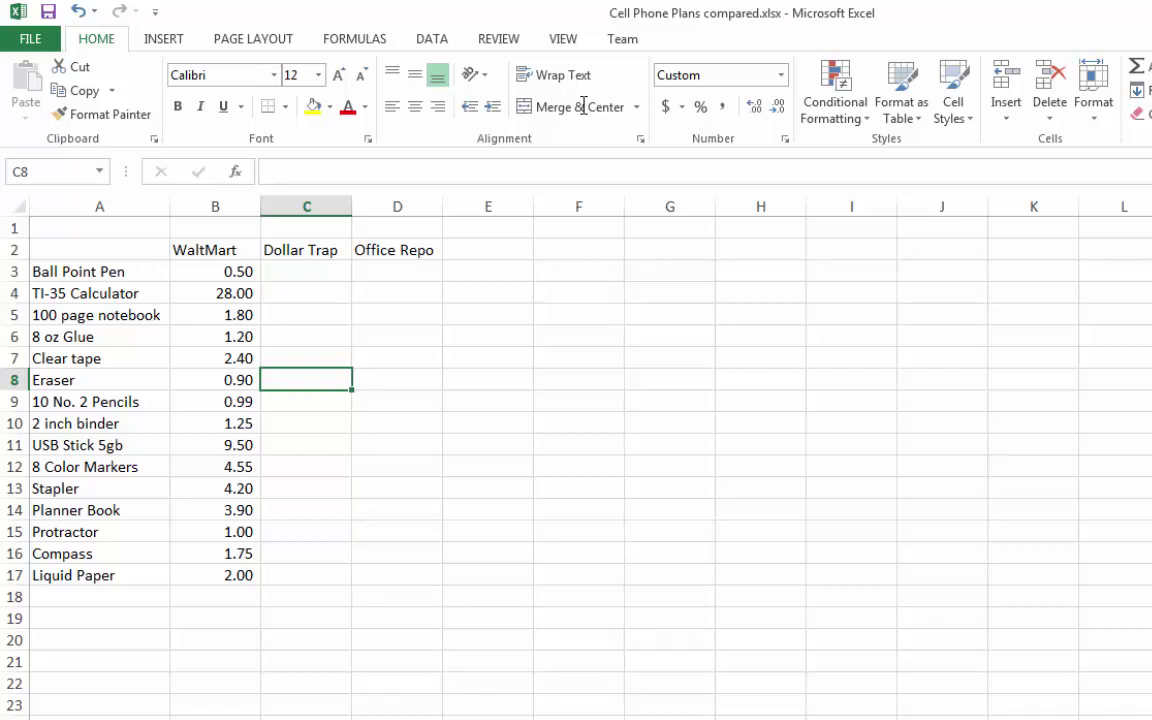
Apply the Accounting dollar format to the Walt-Mart prices in B3:B17.
drag(215, 271, 215, 575)
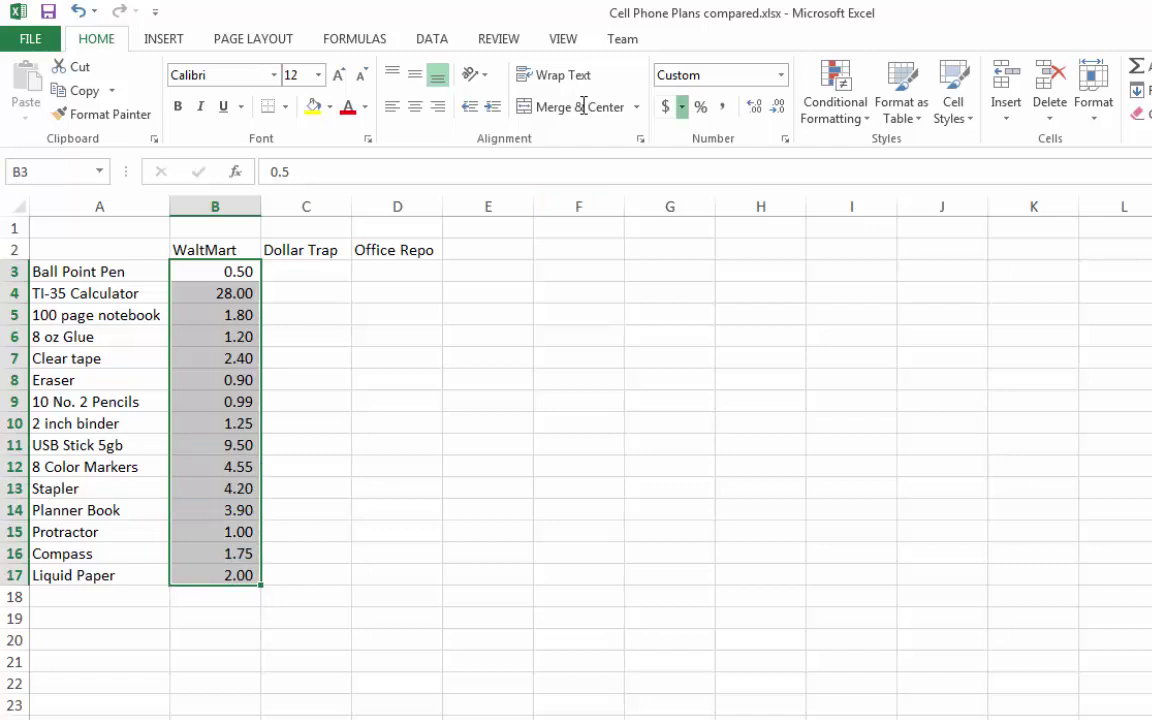
click(681, 106)
key(Escape)
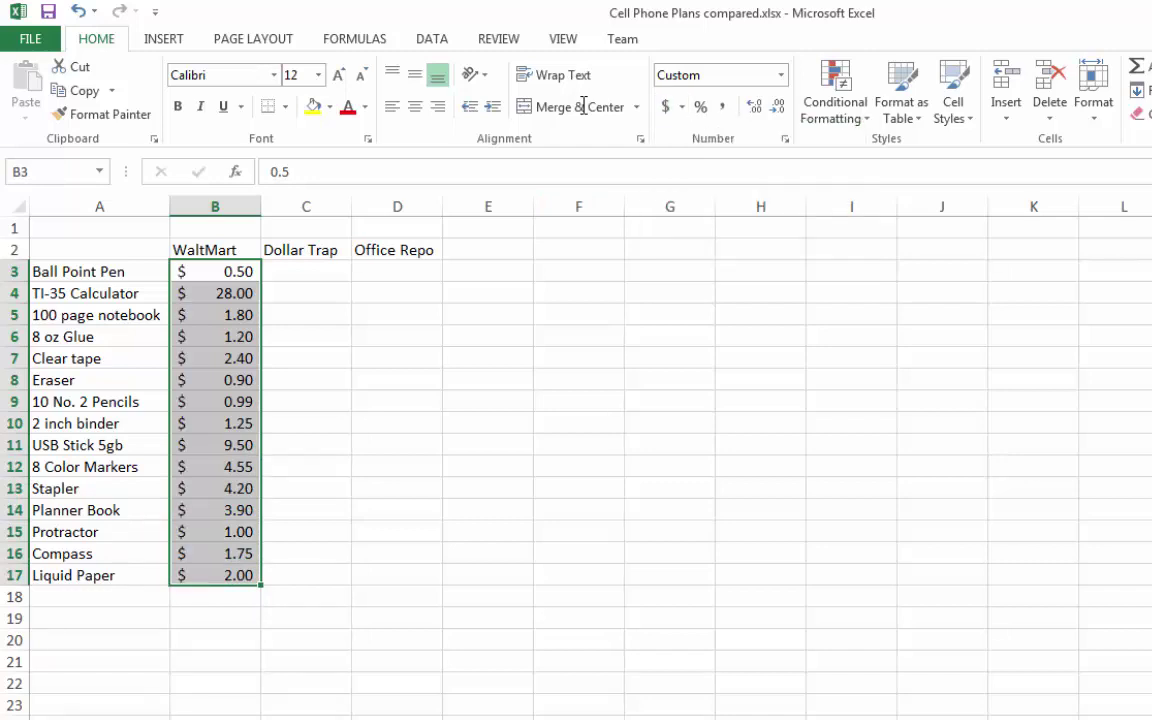
Fill in the Dollar Trap and Office Repo prices in C3:D17.
drag(306, 293, 306, 510)
click(306, 358)
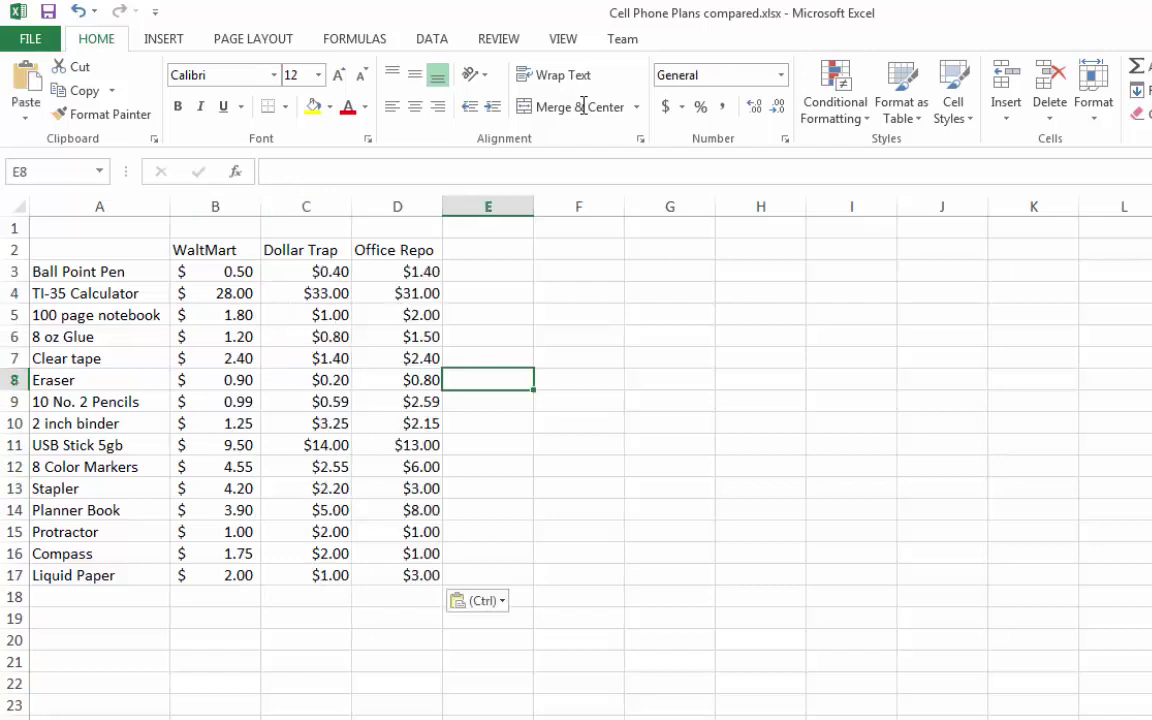
key(Right)
key(Down)
key(Down)
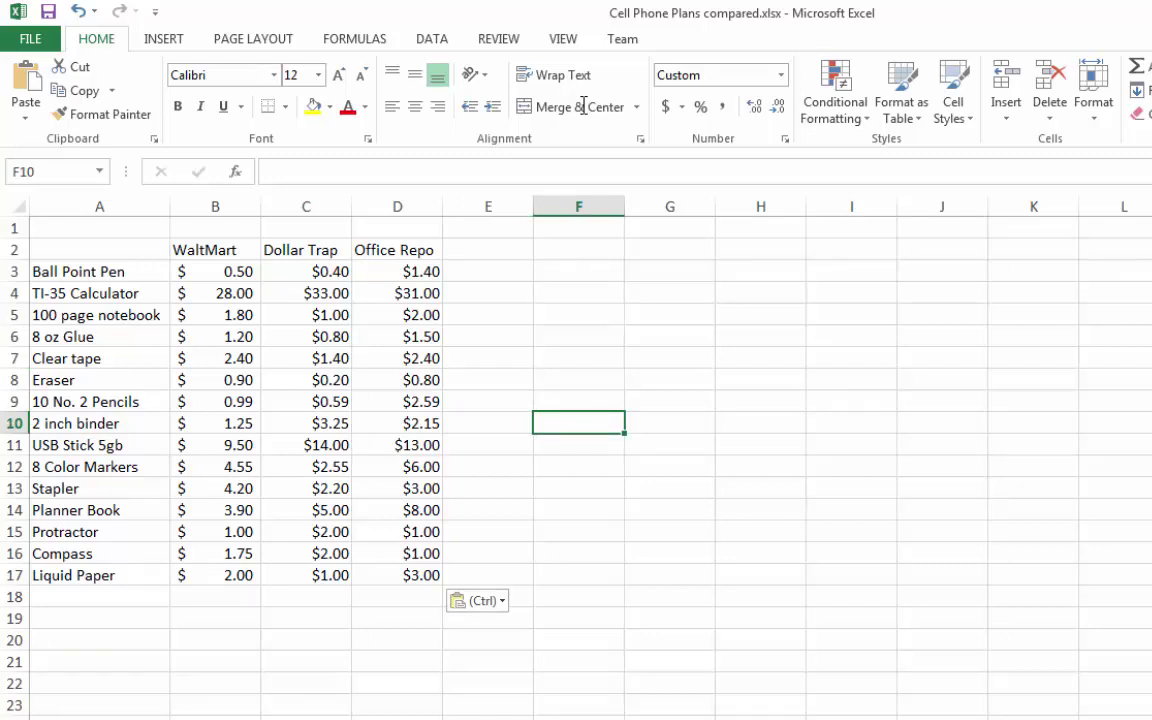
key(Left)
key(Up)
key(Up)
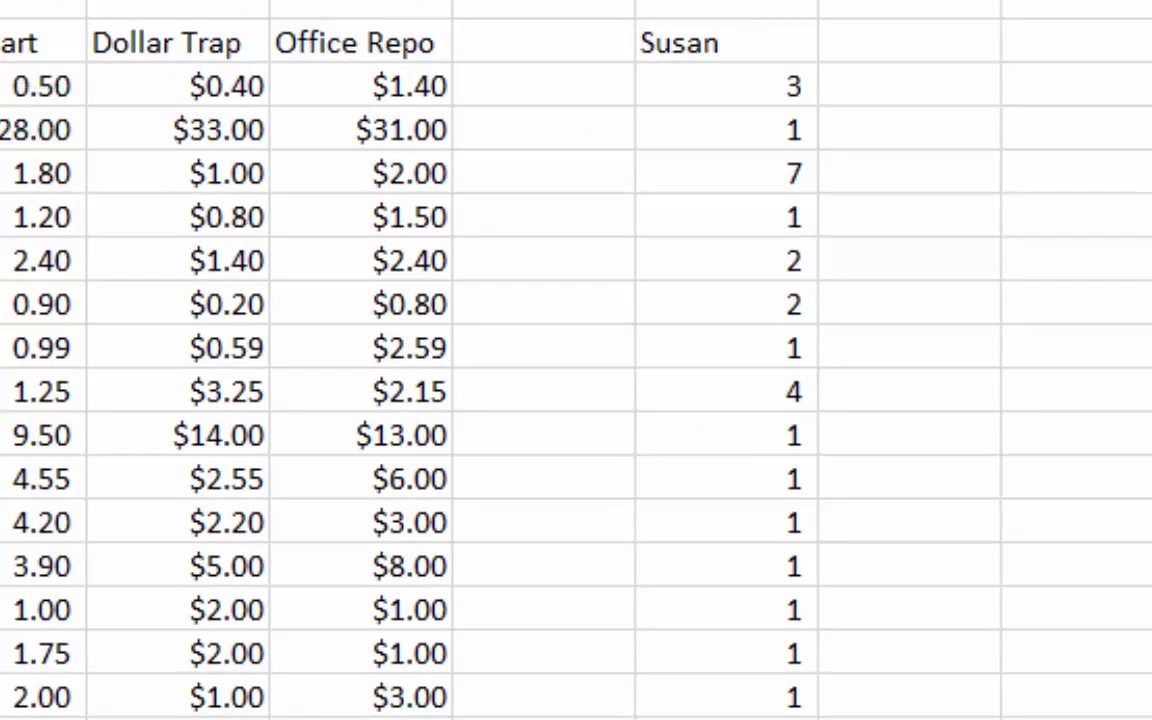
Enter Susan's quantities in column F and move beside them to G2 for WaltMart.
click(726, 84)
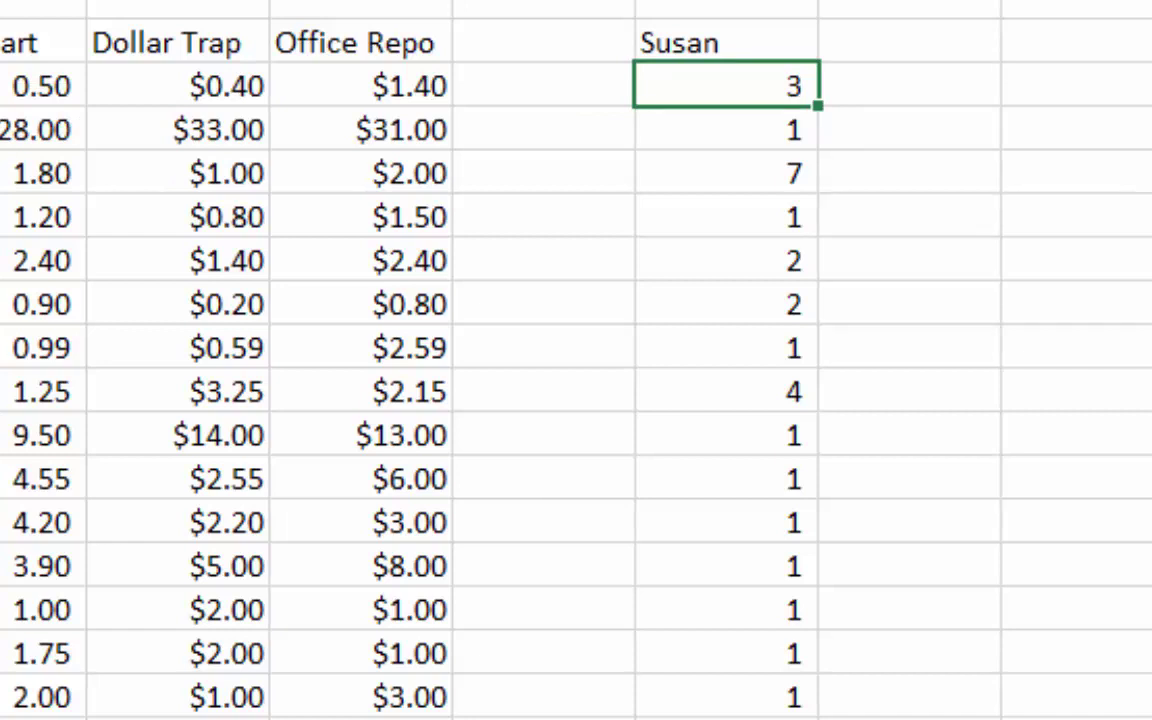
click(909, 84)
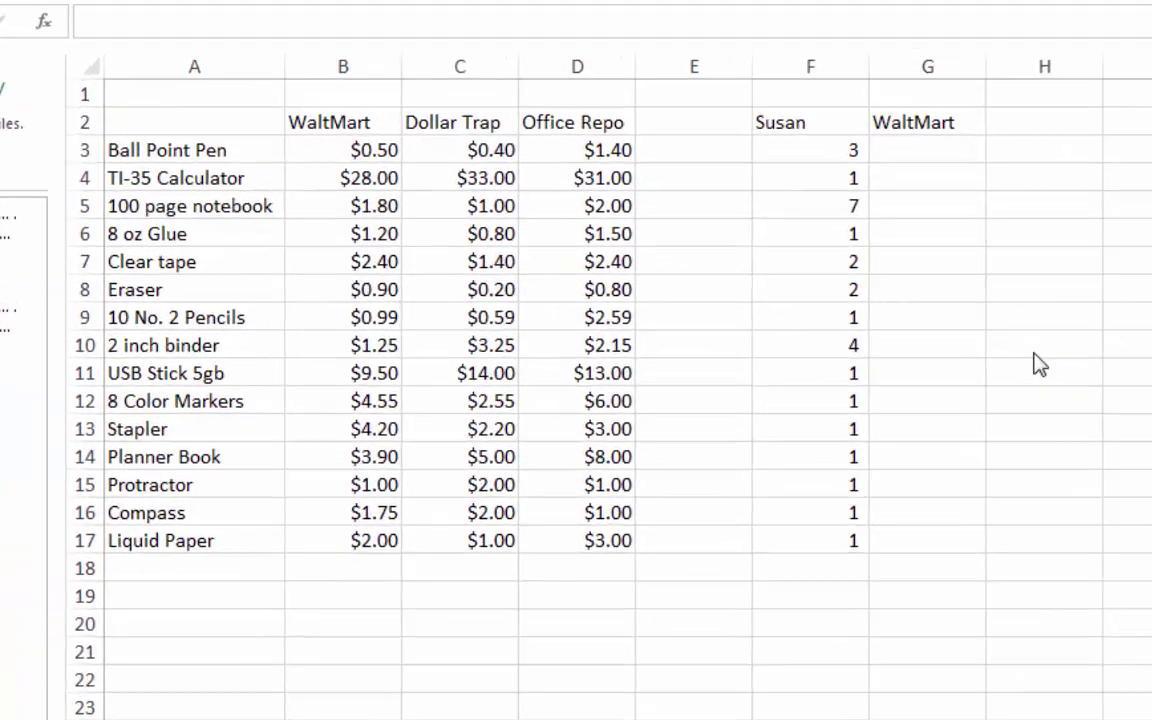
click(1002, 140)
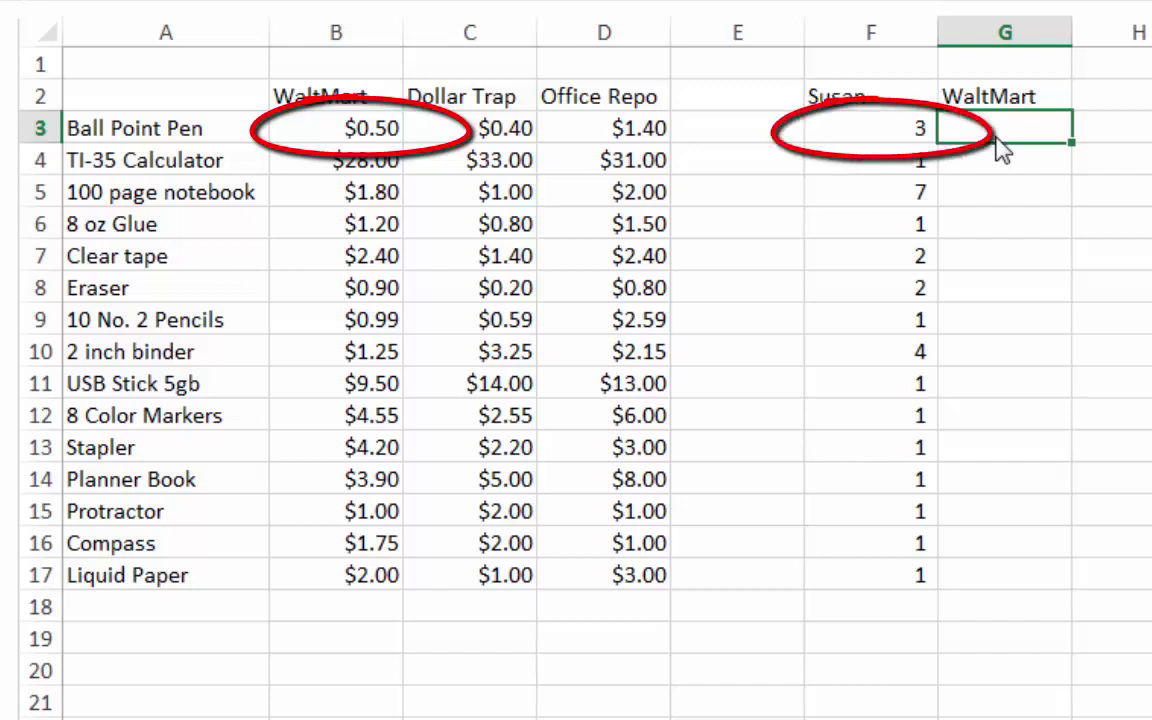
key(Left)
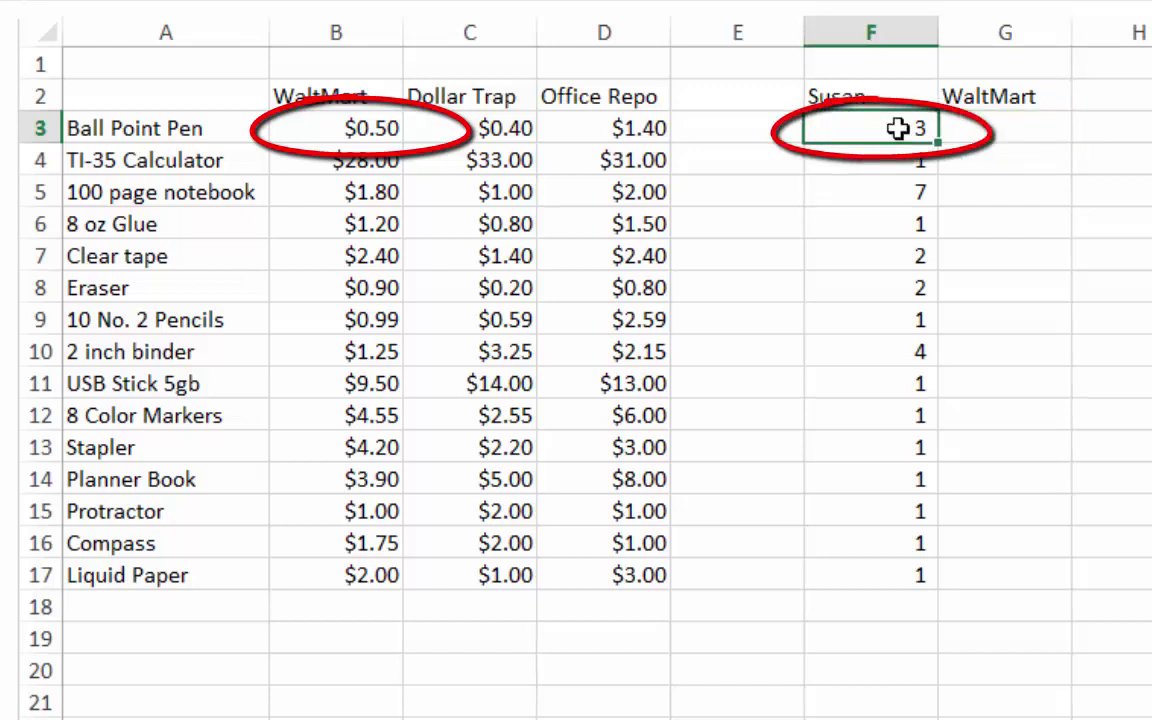
key(Left)
key(Left)
key(Left)
key(Left)
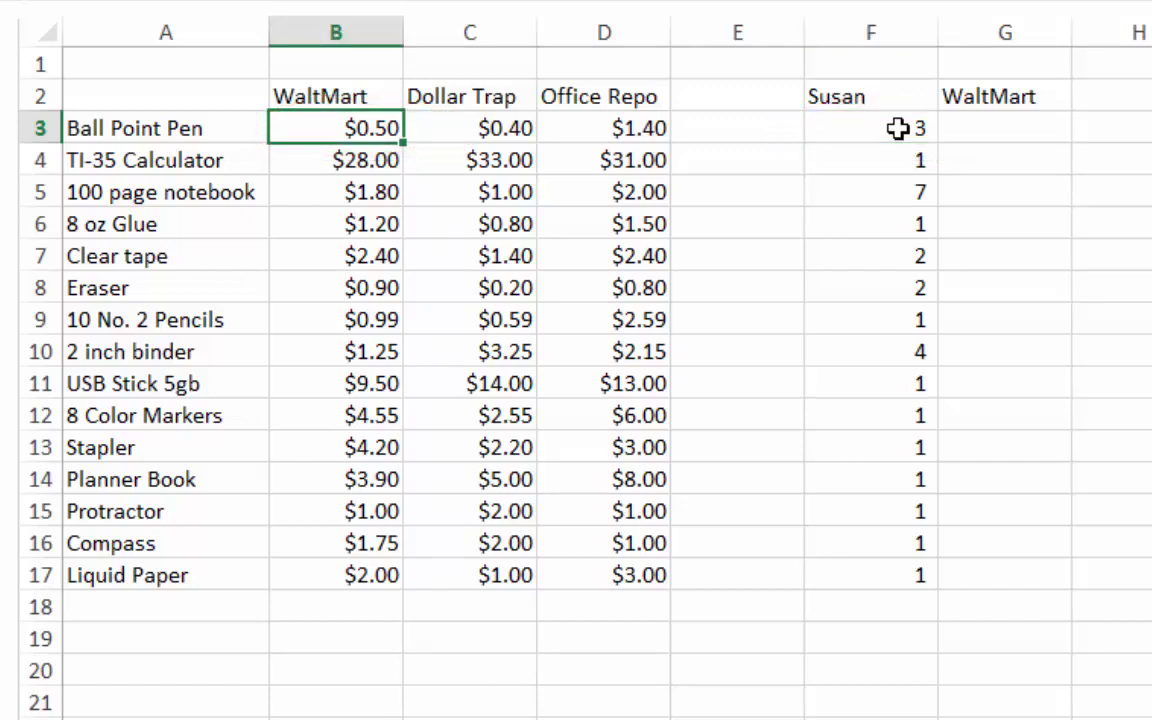
key(Right)
key(Right)
key(Right)
key(Right)
key(Right)
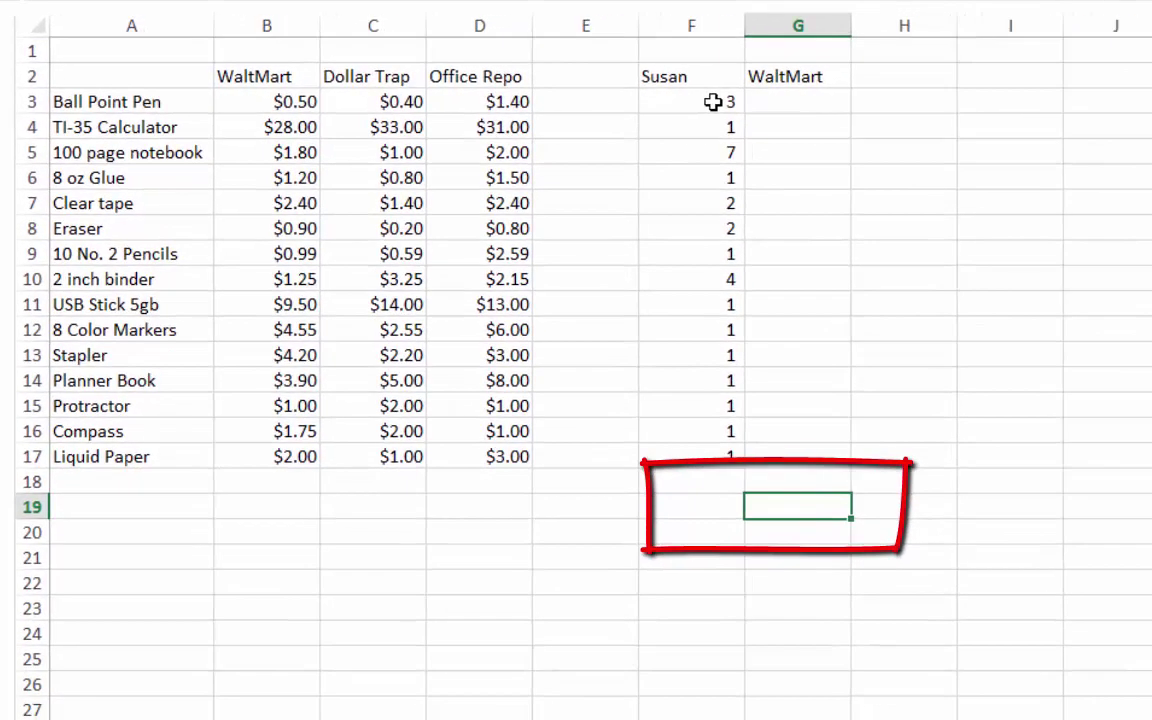
Label cell F19 as Total.
key(Left)
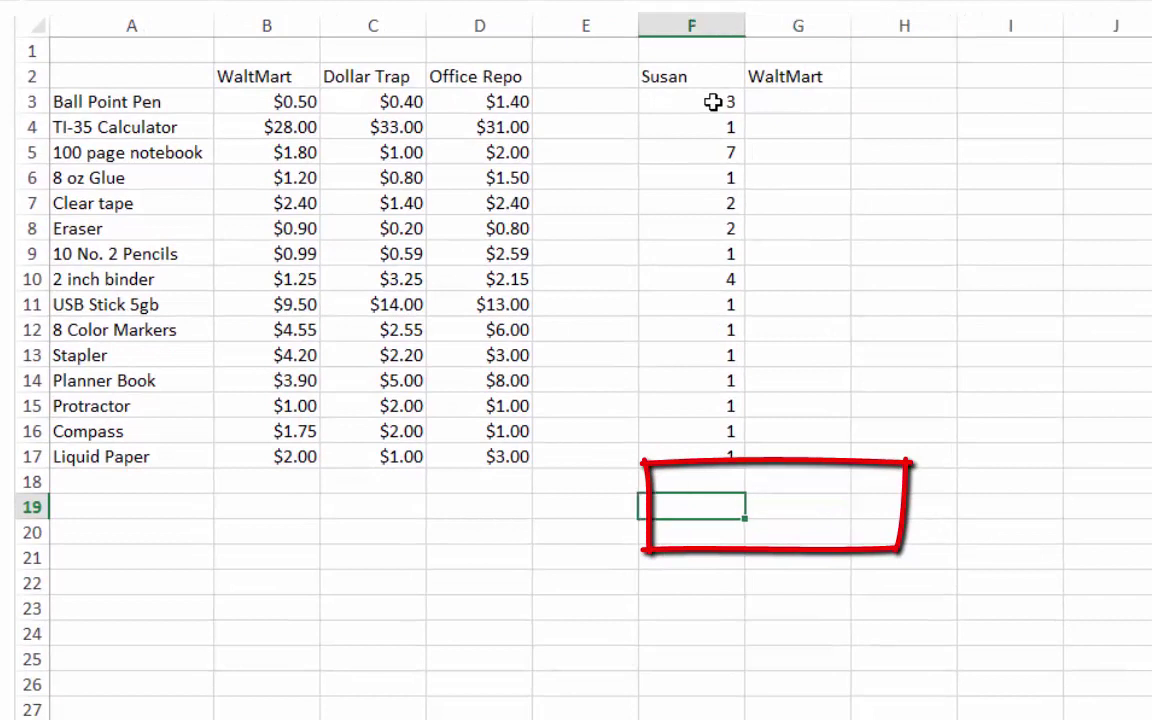
text(Total)
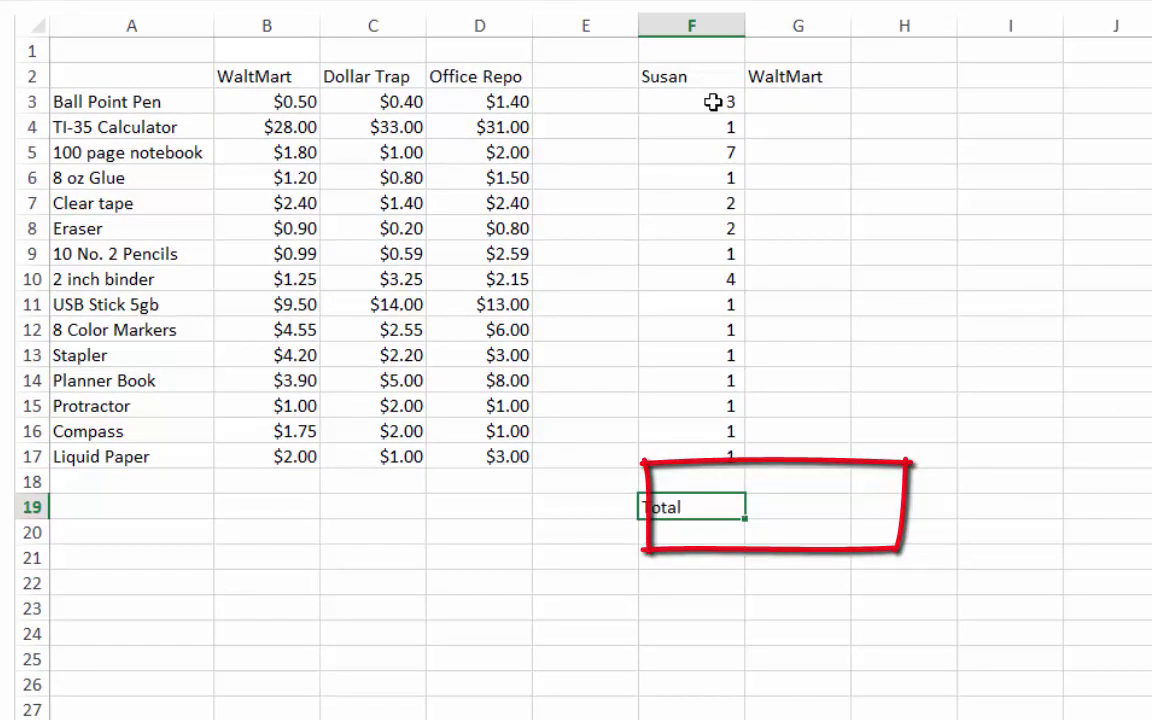
key(Return)
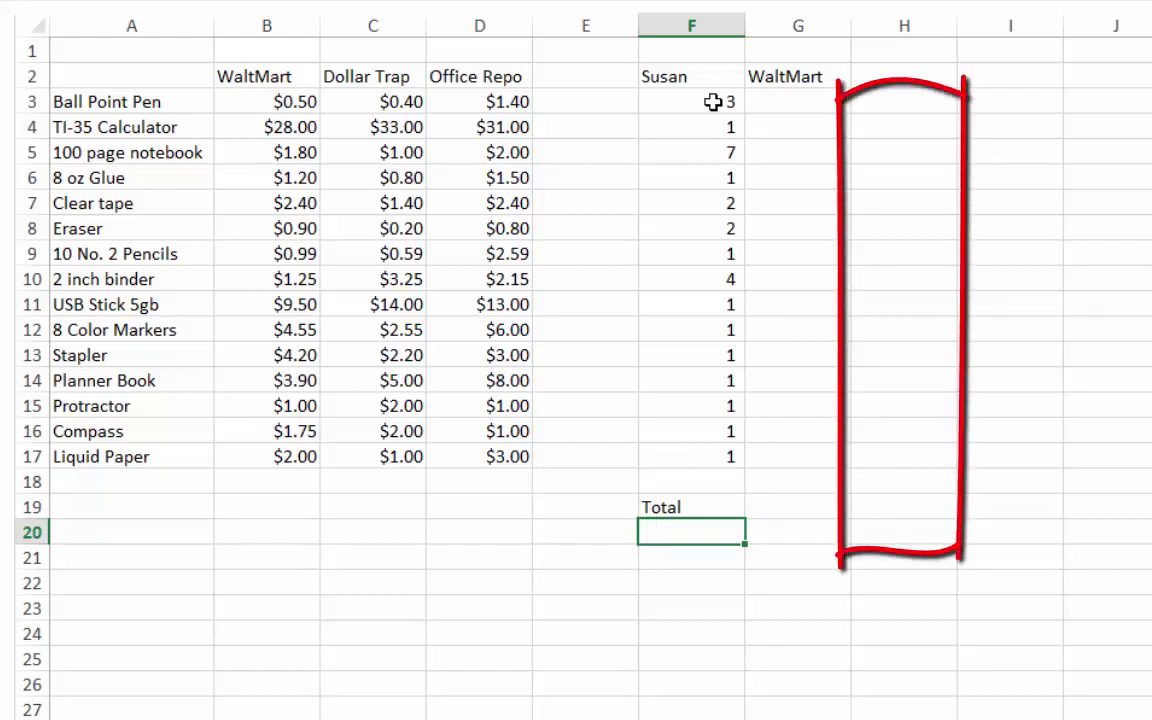
Add the headings Dollar Trap in H2 and Office Repo in I2.
click(904, 76)
text(D)
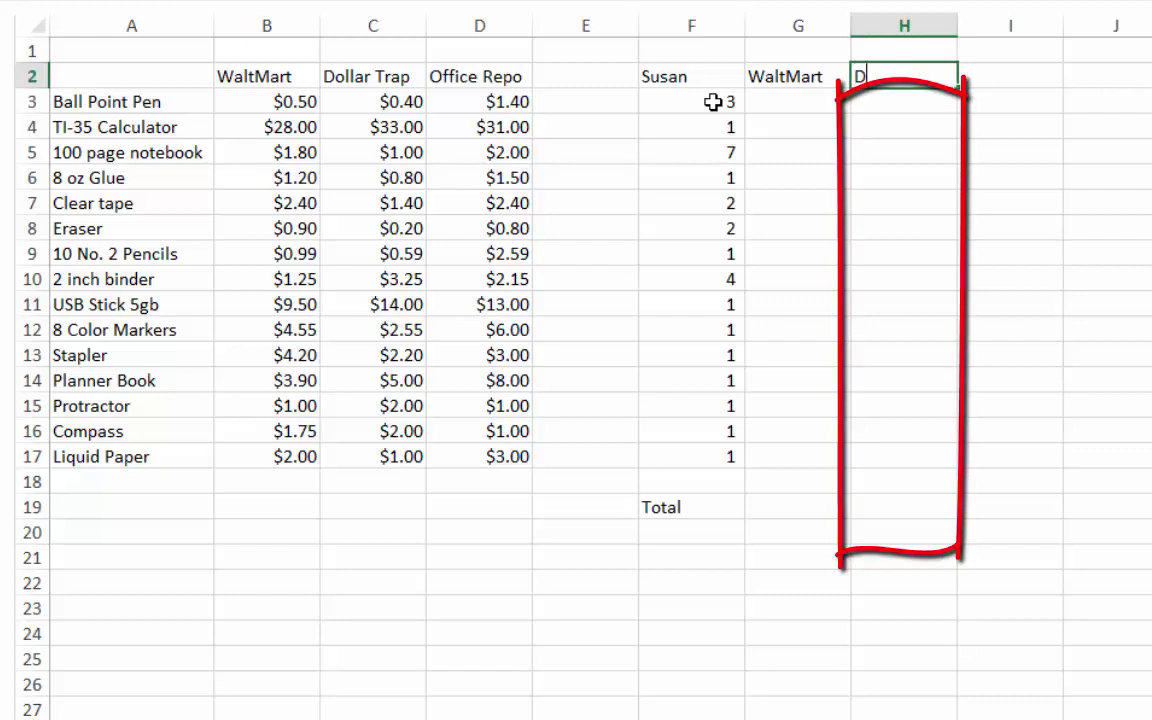
text(ollar Trap)
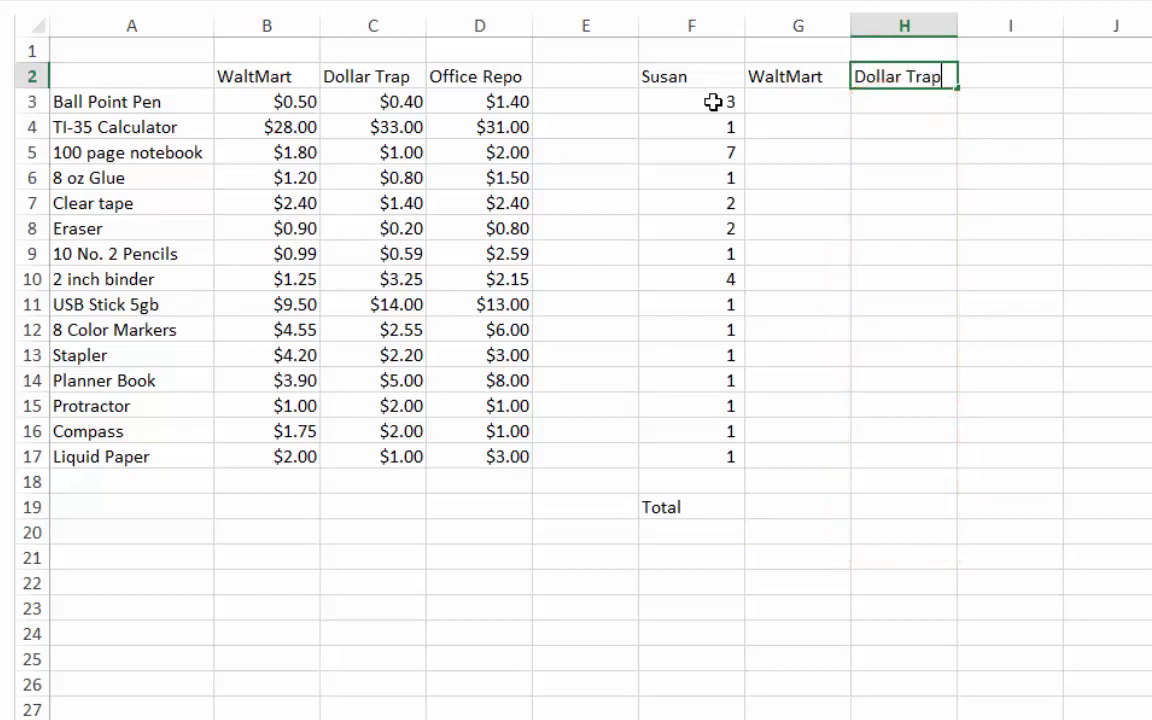
key(Return)
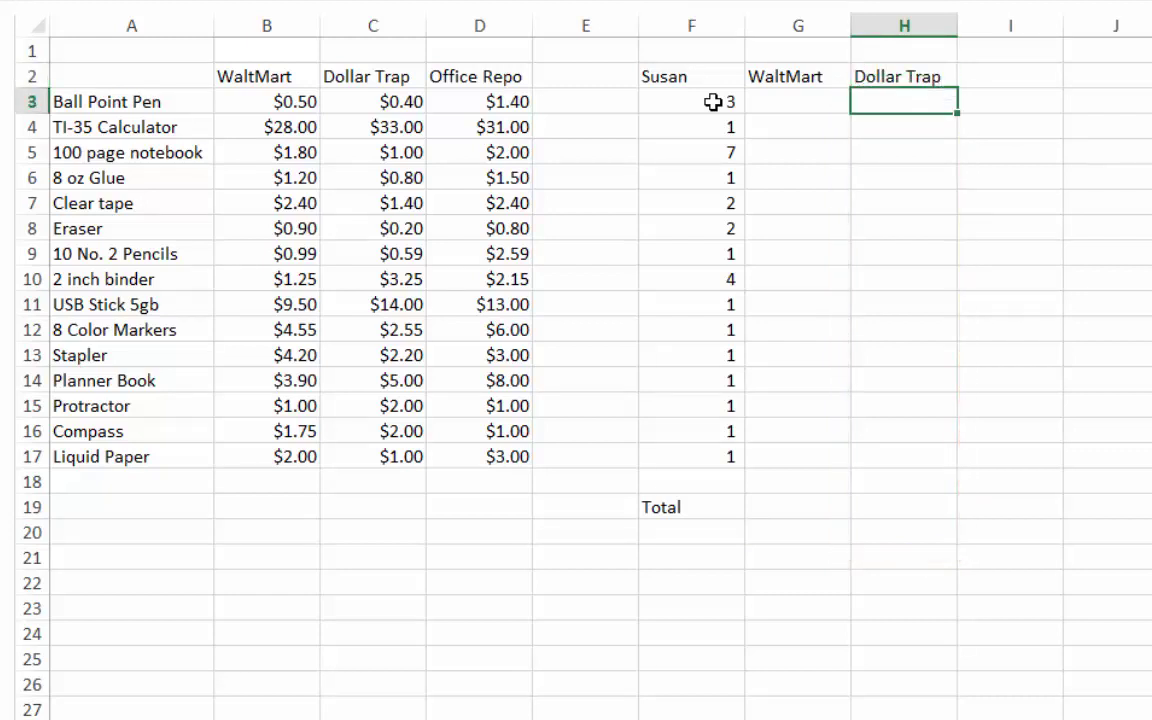
key(Up)
key(Right)
text(Off)
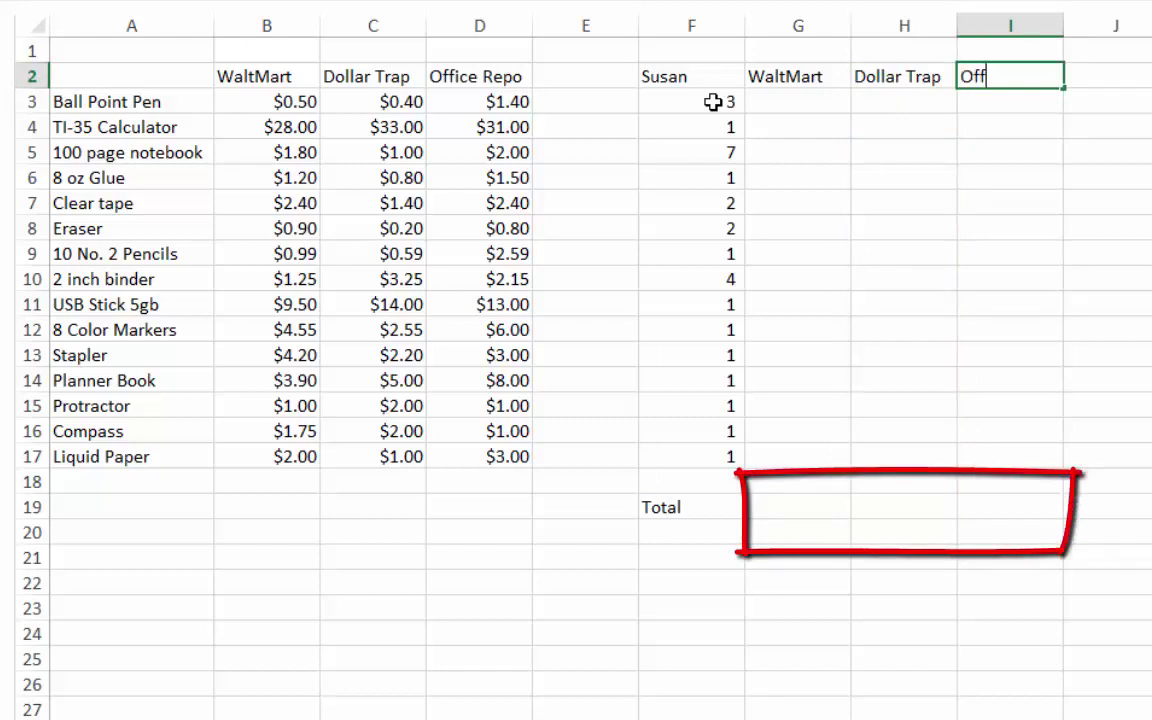
text(ice Repo)
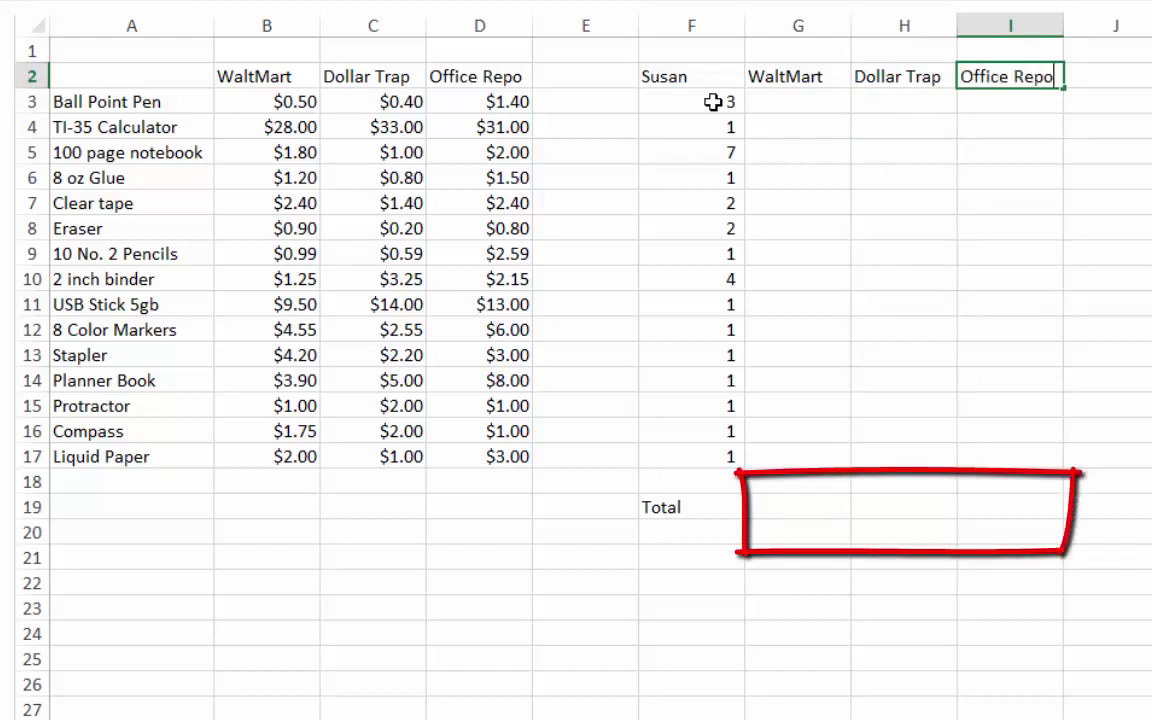
key(Return)
Copy the three store headings from G2:I2 into row 18.
key(Up)
key(shift+Left)
key(shift+Left)
key(ctrl+c)
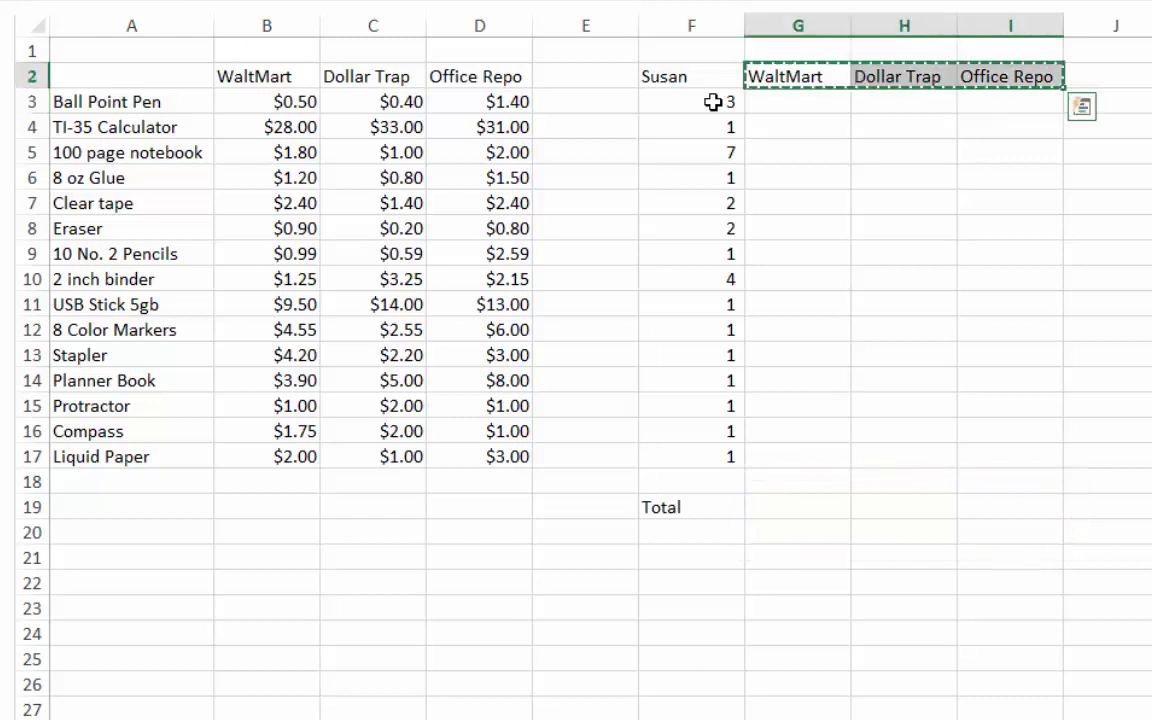
key(Down)
key(Down)
key(Down)
key(Down)
key(Down)
key(Down)
key(Down)
key(Down)
key(Down)
key(Down)
key(Down)
key(Down)
key(Down)
key(Down)
key(Down)
key(Down)
key(ctrl+v)
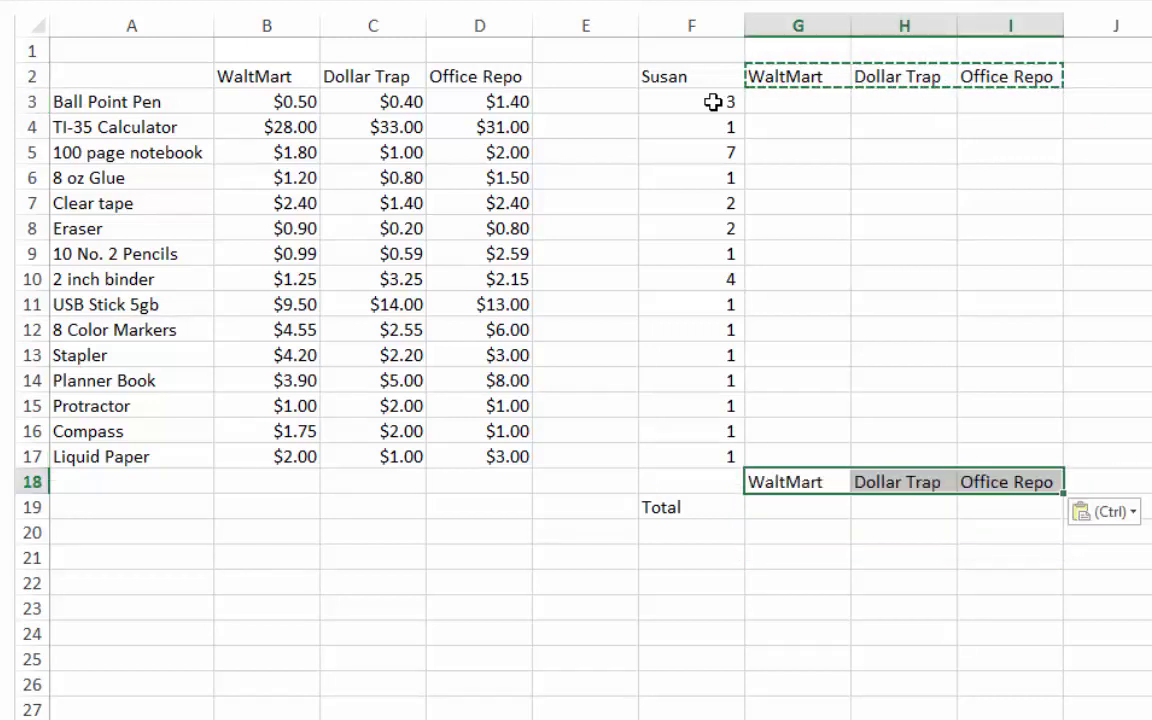
Enter the totals 098, 909 and 909 in G19:I19.
key(Down)
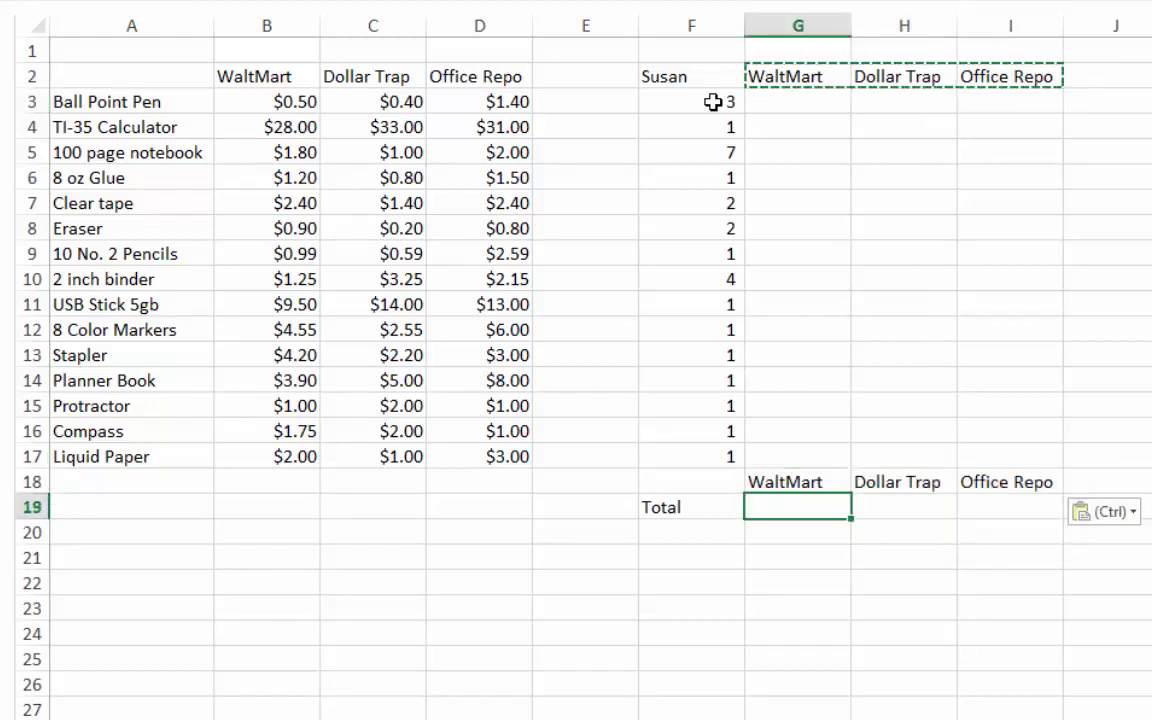
key(Escape)
text(098)
key(Tab)
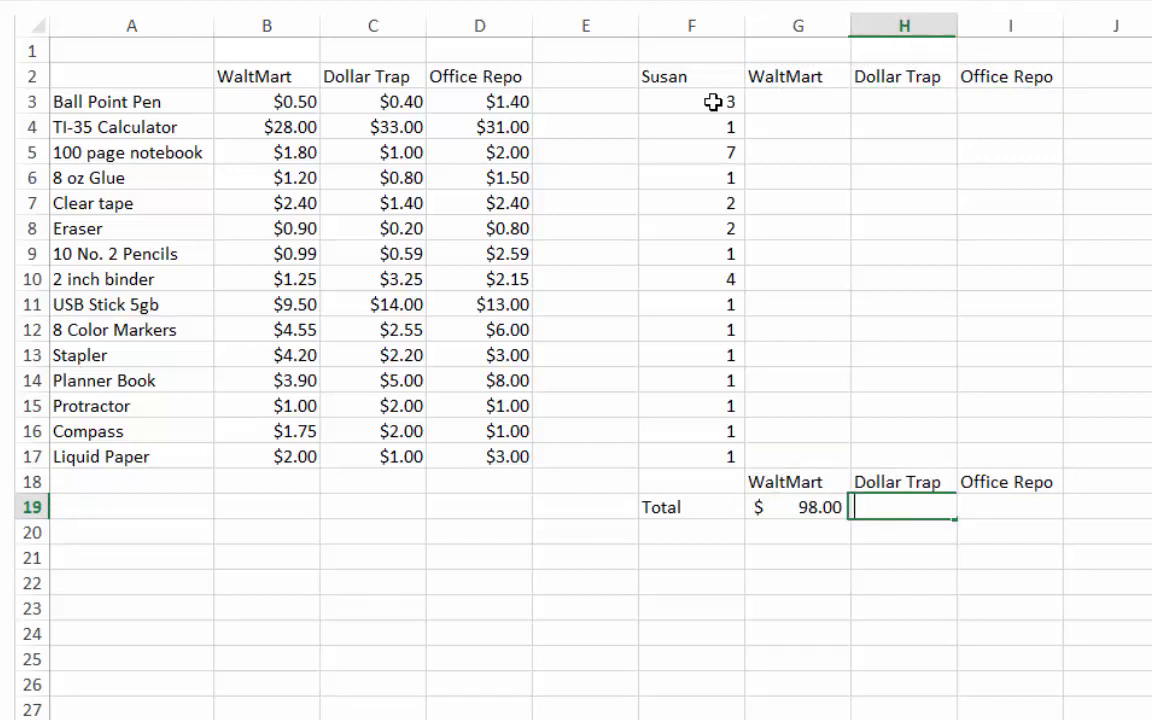
text(909)
key(Tab)
text(909)
key(Tab)
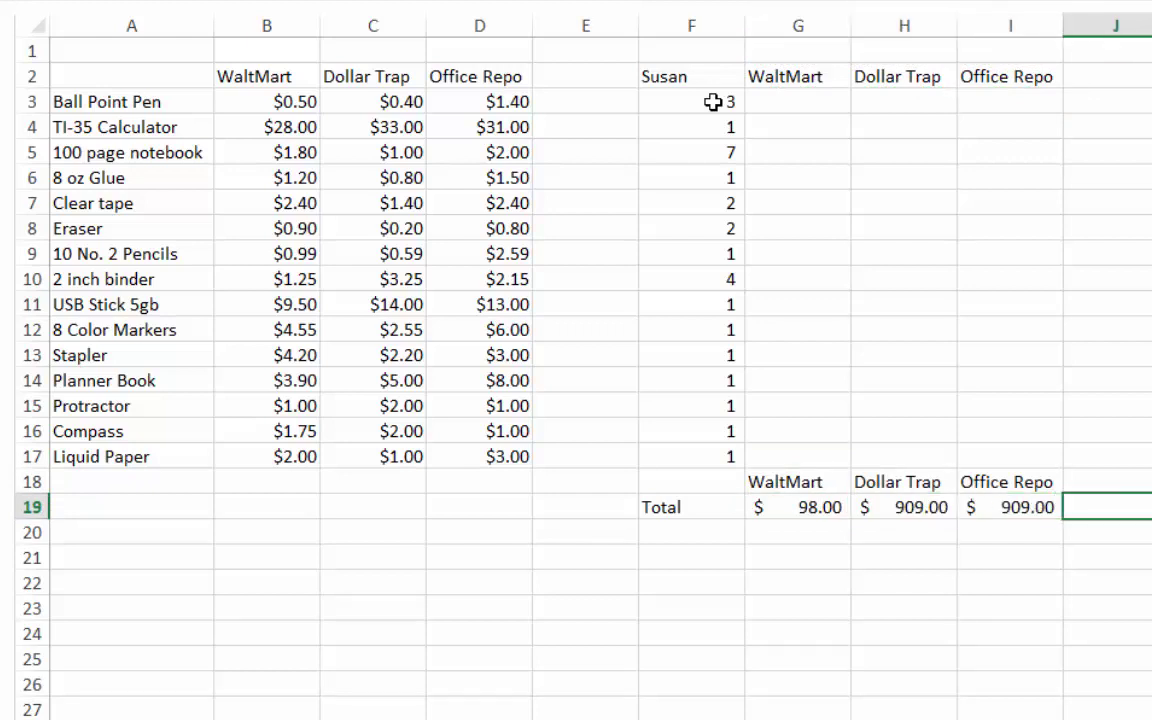
key(Return)
key(Return)
Select the store headings and totals in G18:I19.
key(Up)
key(Up)
key(Up)
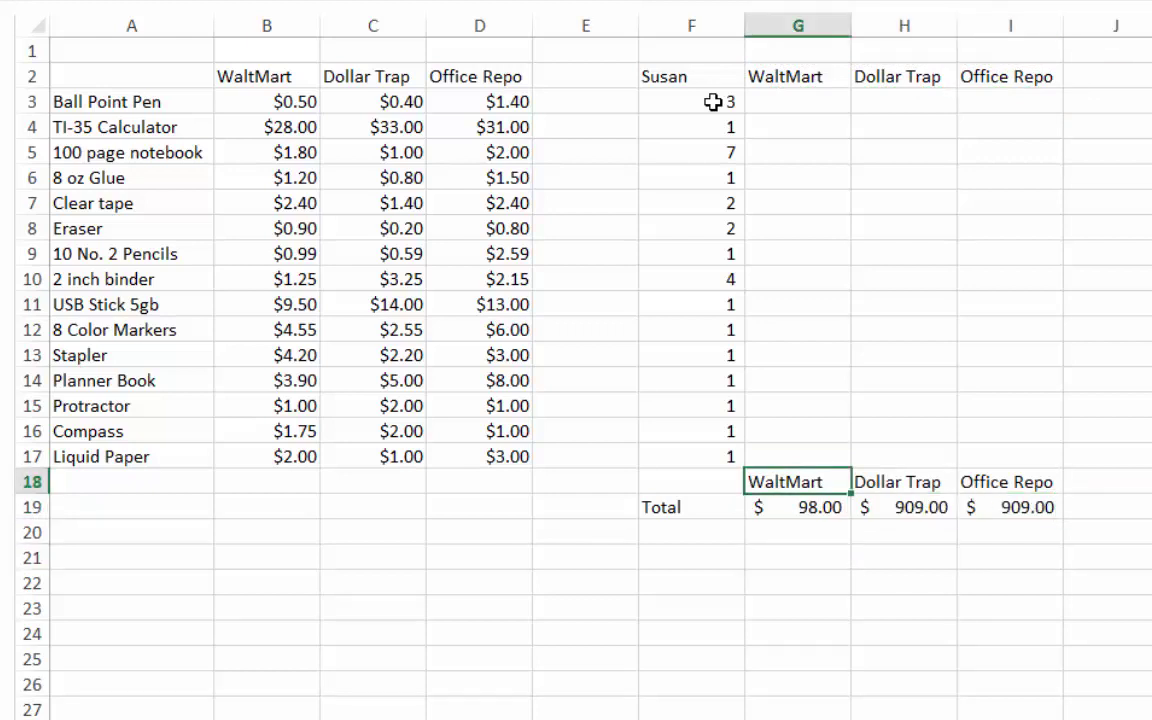
key(shift+Down)
key(shift+Right)
key(shift+Right)
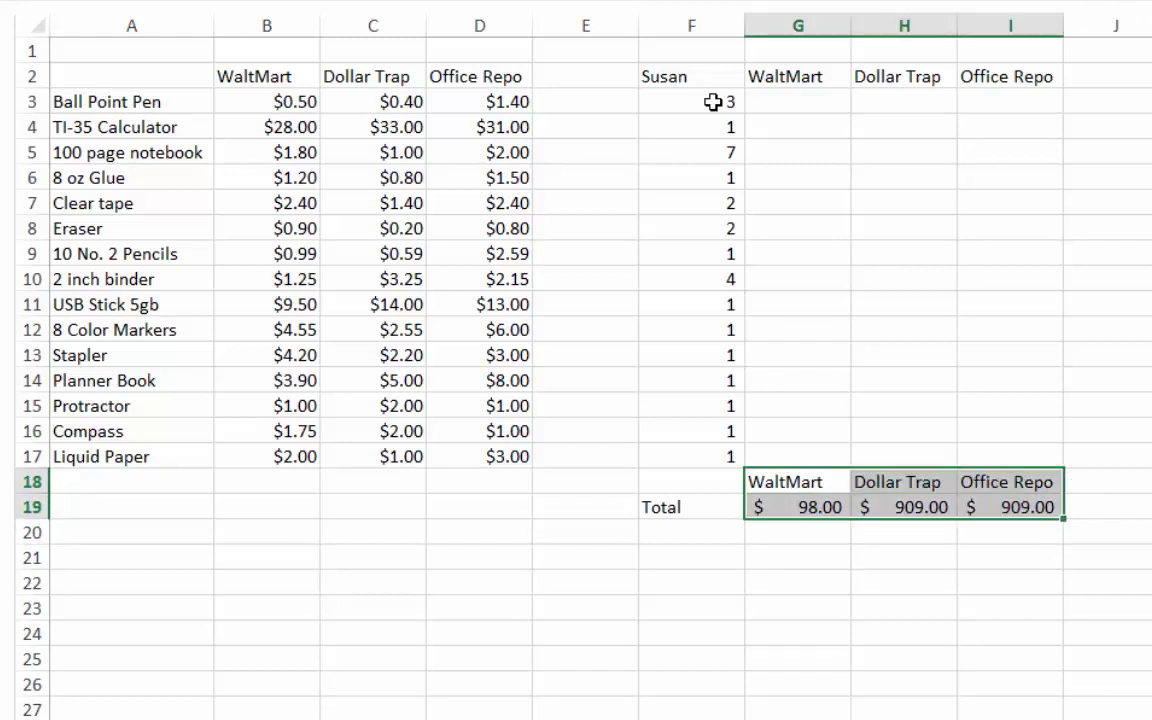
key(Escape)
key(Up)
key(Up)
key(Up)
key(Up)
key(Up)
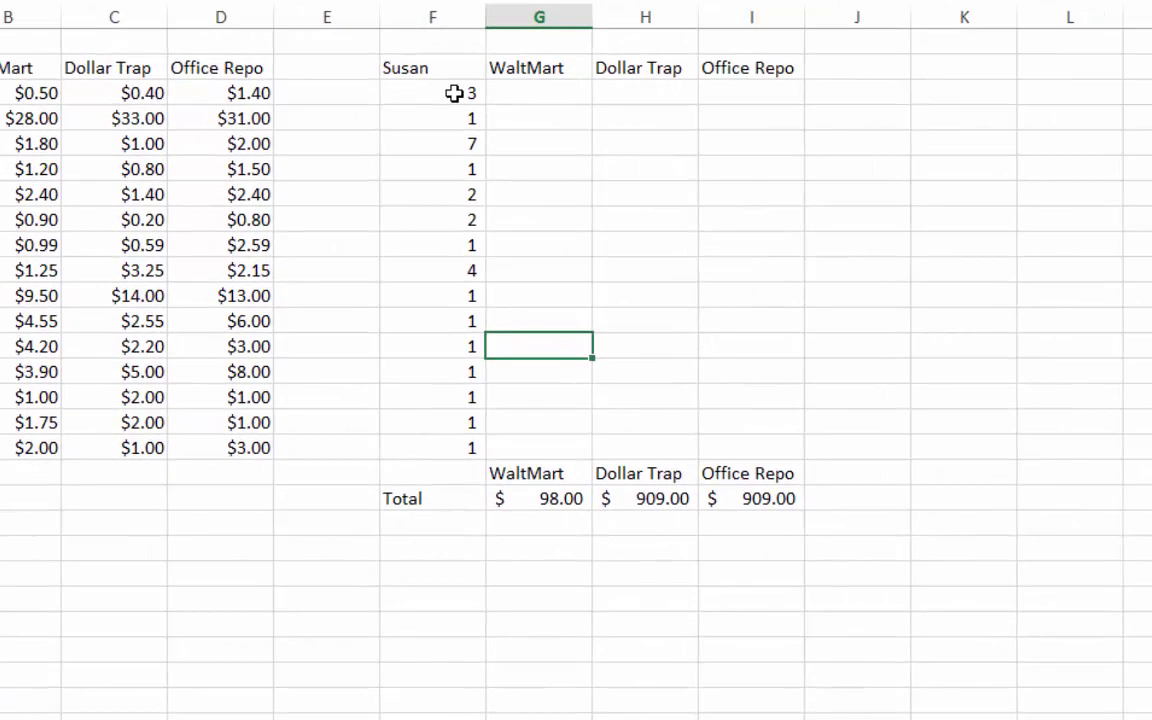
key(ctrl+Up)
key(Left)
key(shift+Down)
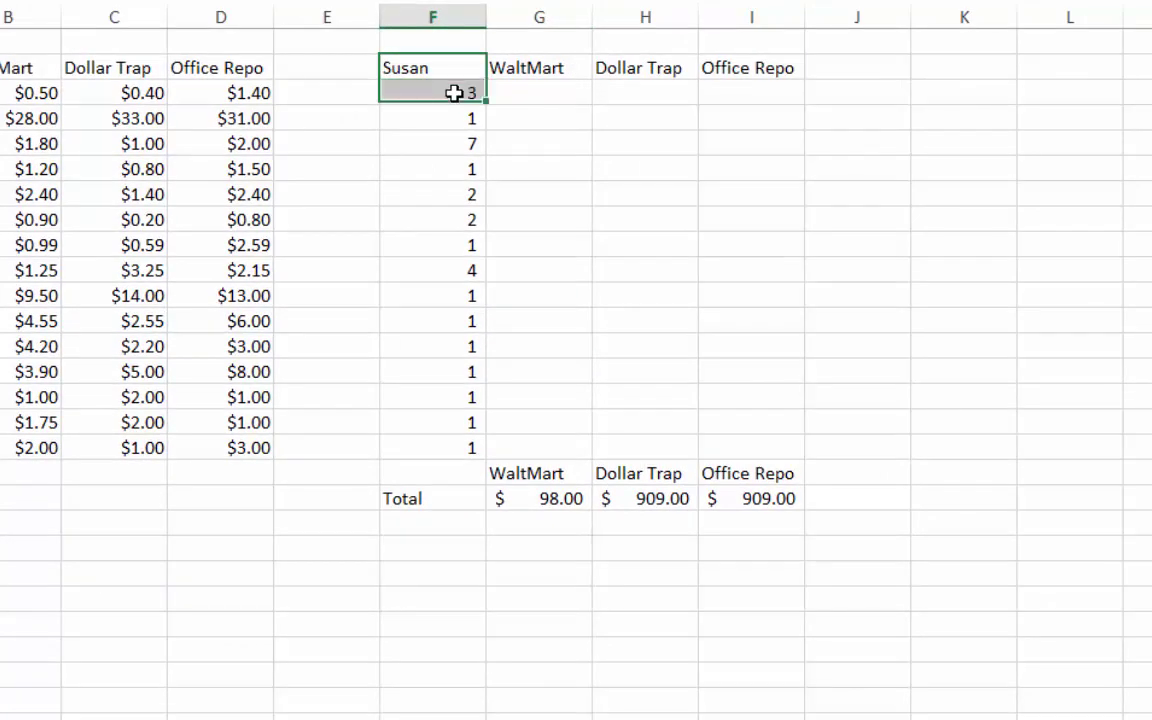
key(shift+Right)
key(shift+Right)
key(shift+Right)
key(shift+Down)
key(shift+Down)
key(shift+Down)
key(shift+Down)
key(shift+Down)
key(shift+Down)
key(shift+Down)
key(shift+Down)
key(shift+Down)
key(shift+Down)
key(shift+Down)
key(shift+Down)
key(shift+Down)
key(shift+Down)
key(shift+Down)
key(shift+Down)
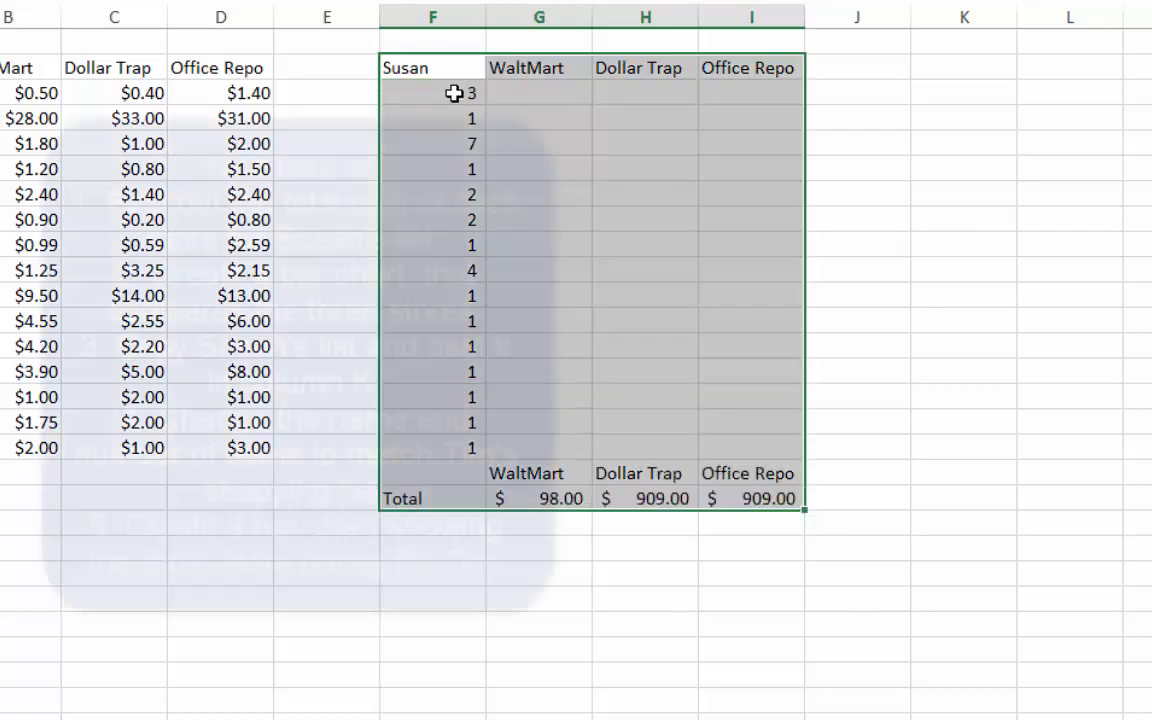
key(Right)
key(Right)
key(Right)
key(Right)
key(Right)
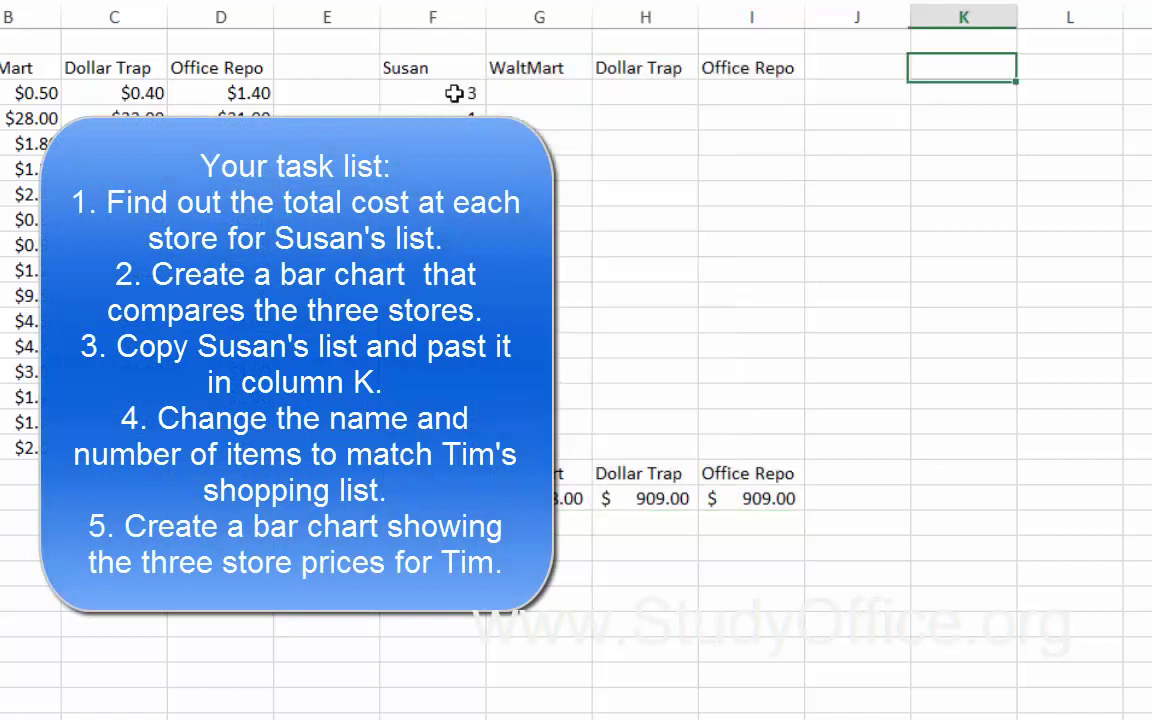